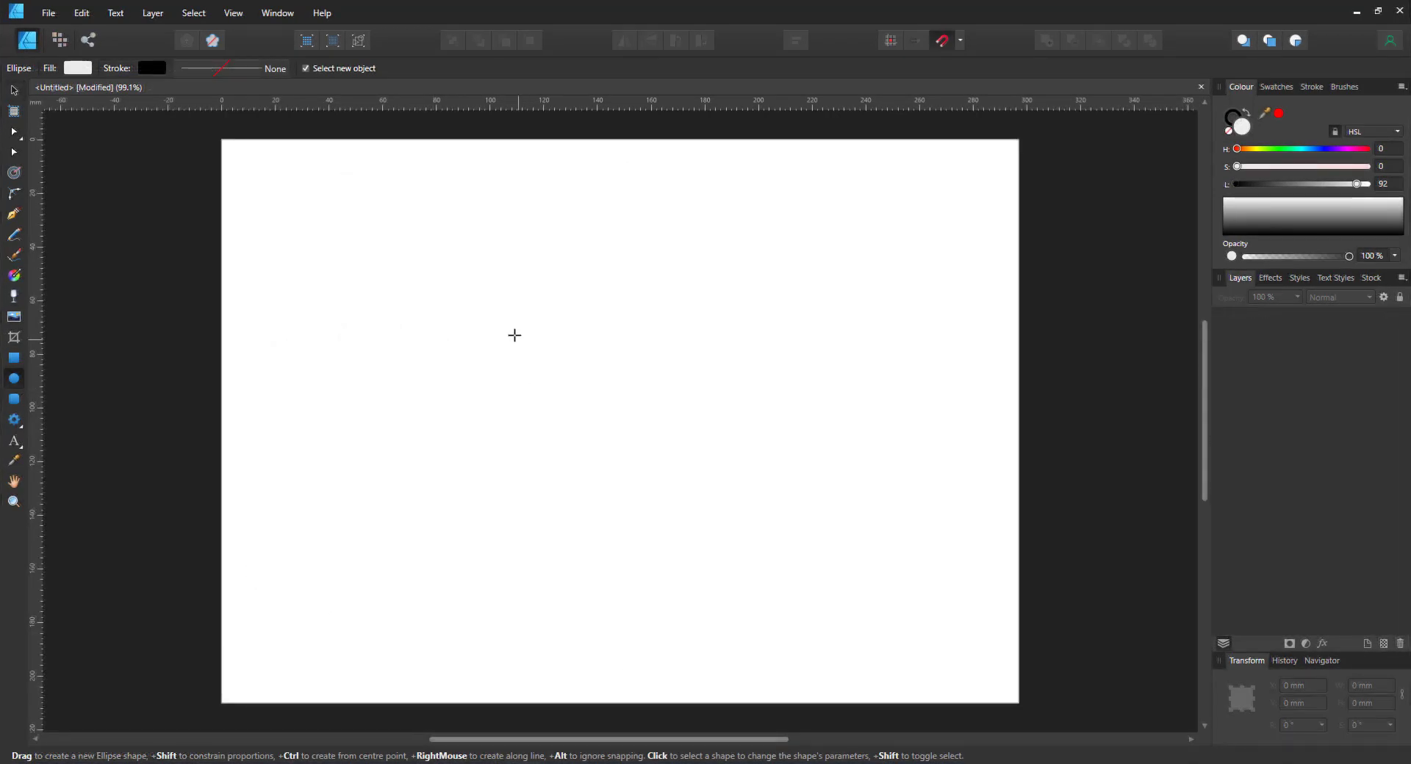
# - Draw a horizontal ellipse about 71 mm high and a smaller circle overlapping its left end, and merge both into one shape with Add
pyautogui.moveTo(512, 335); pyautogui.dragTo(807, 524)
pyautogui.moveTo(410, 359); pyautogui.dragTo(549, 494)
pyautogui.click(13, 90)
pyautogui.hotkey('ctrl', 'a')
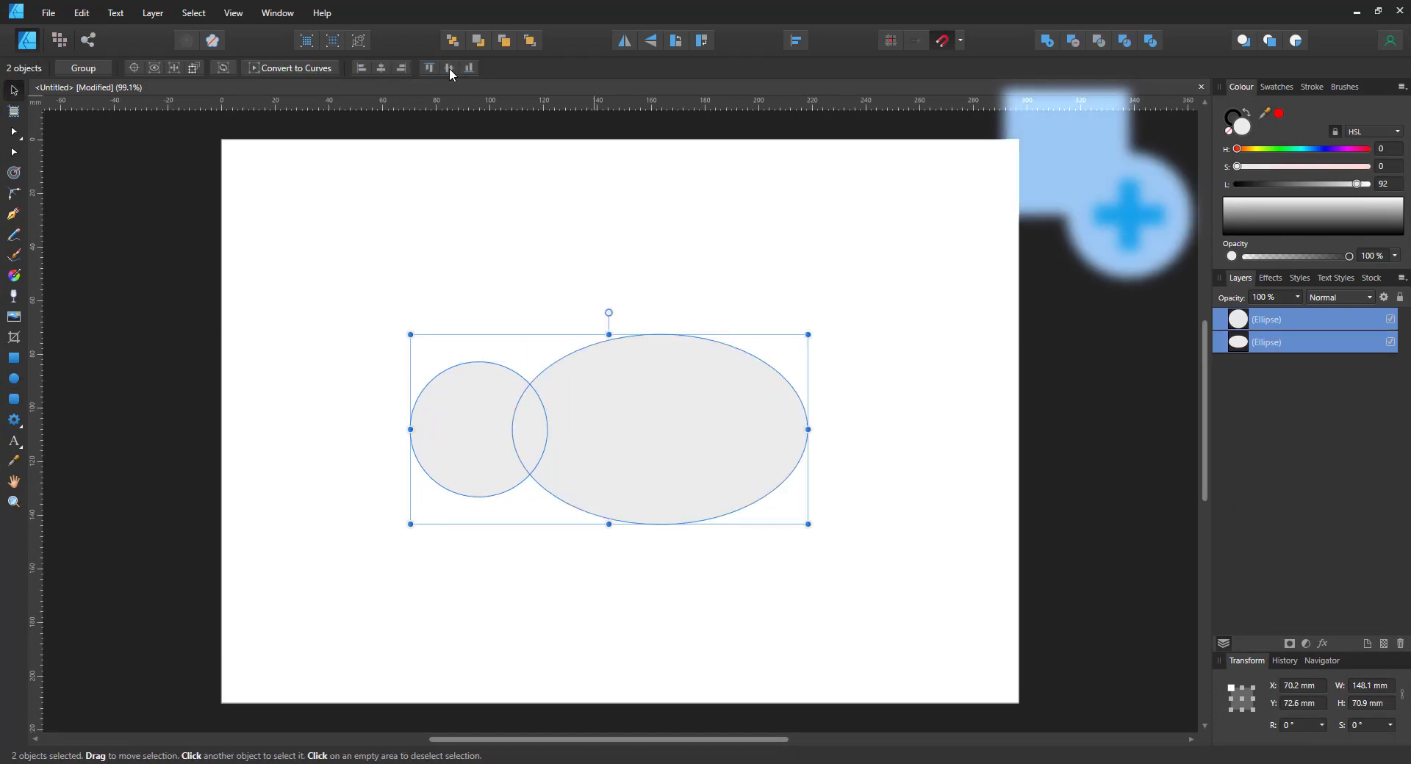
pyautogui.click(297, 70)
pyautogui.click(1046, 42)
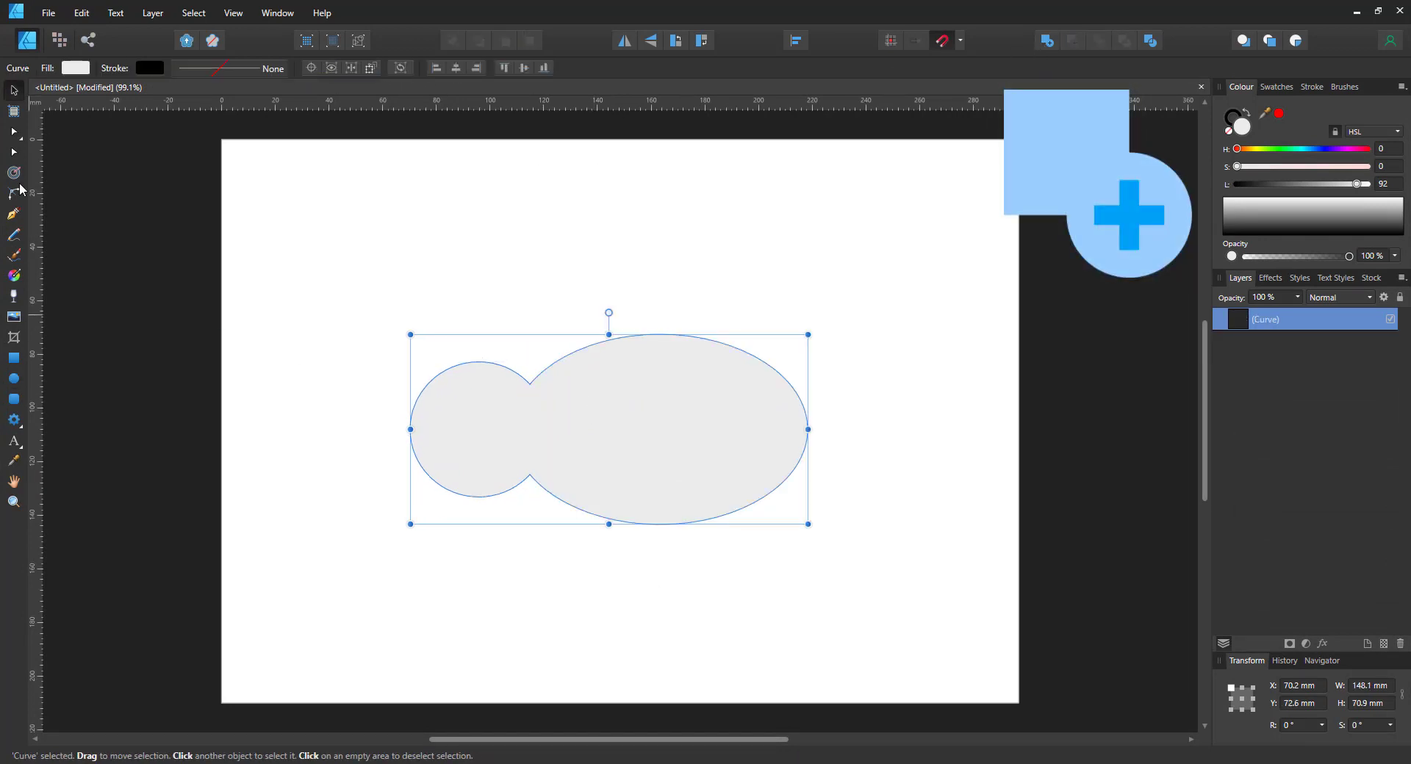
# - Reshape the merged outline's nodes, pulling the tail end inward into a V notch and extending the opposite end into a pointed nose
pyautogui.click(12, 153)
pyautogui.moveTo(410, 429); pyautogui.dragTo(492, 429)
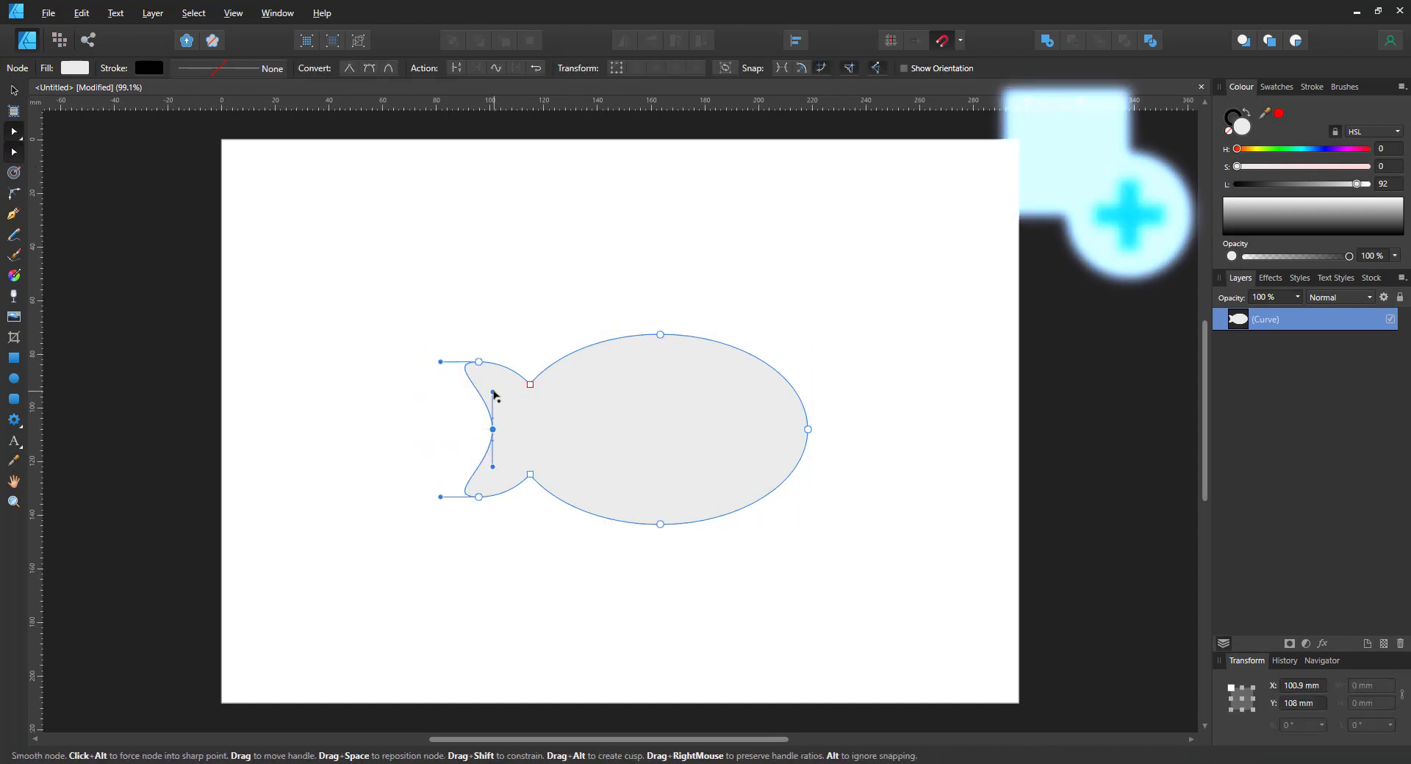
pyautogui.moveTo(808, 430); pyautogui.dragTo(838, 434)
pyautogui.moveTo(837, 378); pyautogui.dragTo(806, 376)
pyautogui.moveTo(838, 481); pyautogui.dragTo(806, 485)
# - Shift the body's highest and lowest nodes toward the nose, and narrow the waist between body and tail using node Transform Mode
pyautogui.moveTo(604, 303); pyautogui.dragTo(728, 617)
pyautogui.moveTo(659, 525); pyautogui.dragTo(686, 526)
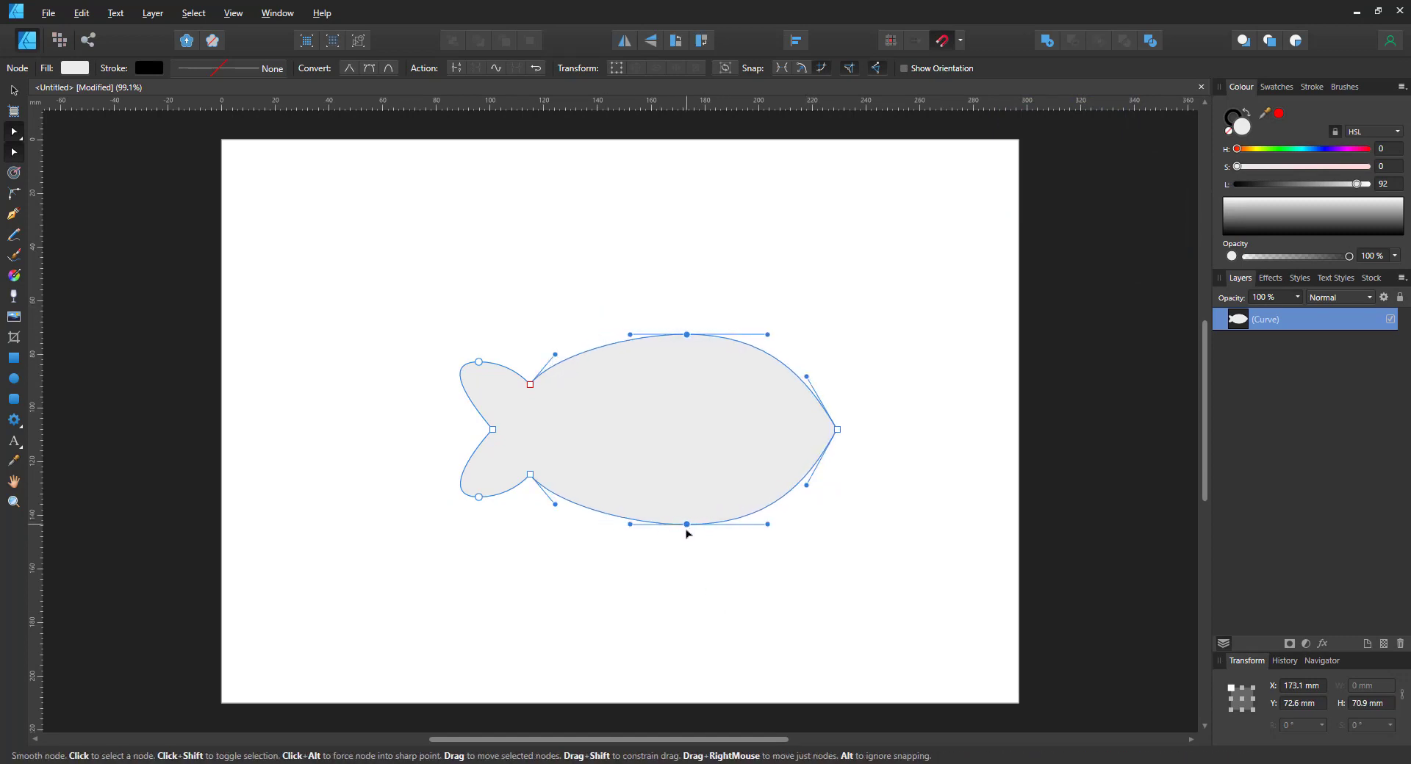
pyautogui.click(569, 399)
pyautogui.moveTo(505, 343); pyautogui.dragTo(566, 507)
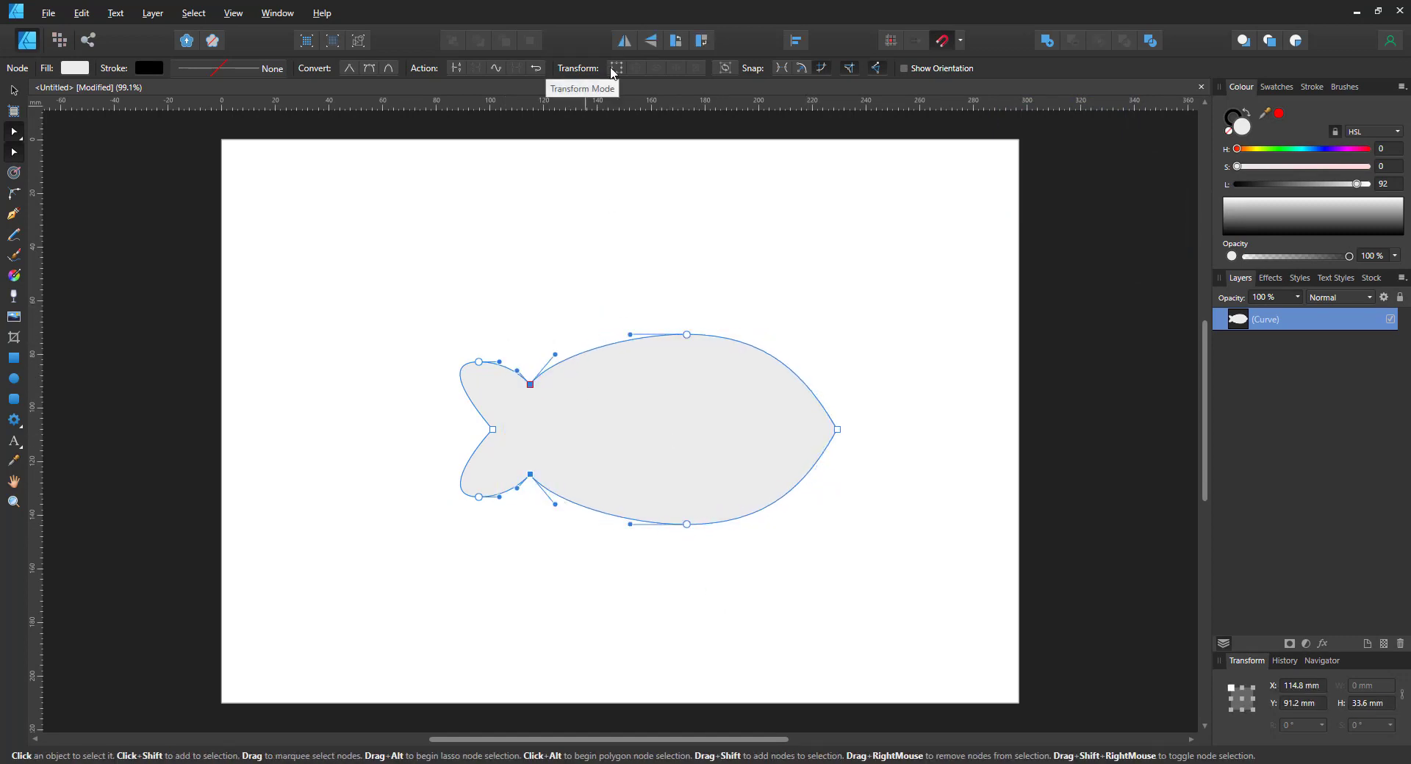
pyautogui.moveTo(546, 384); pyautogui.dragTo(555, 417)
pyautogui.click(530, 321)
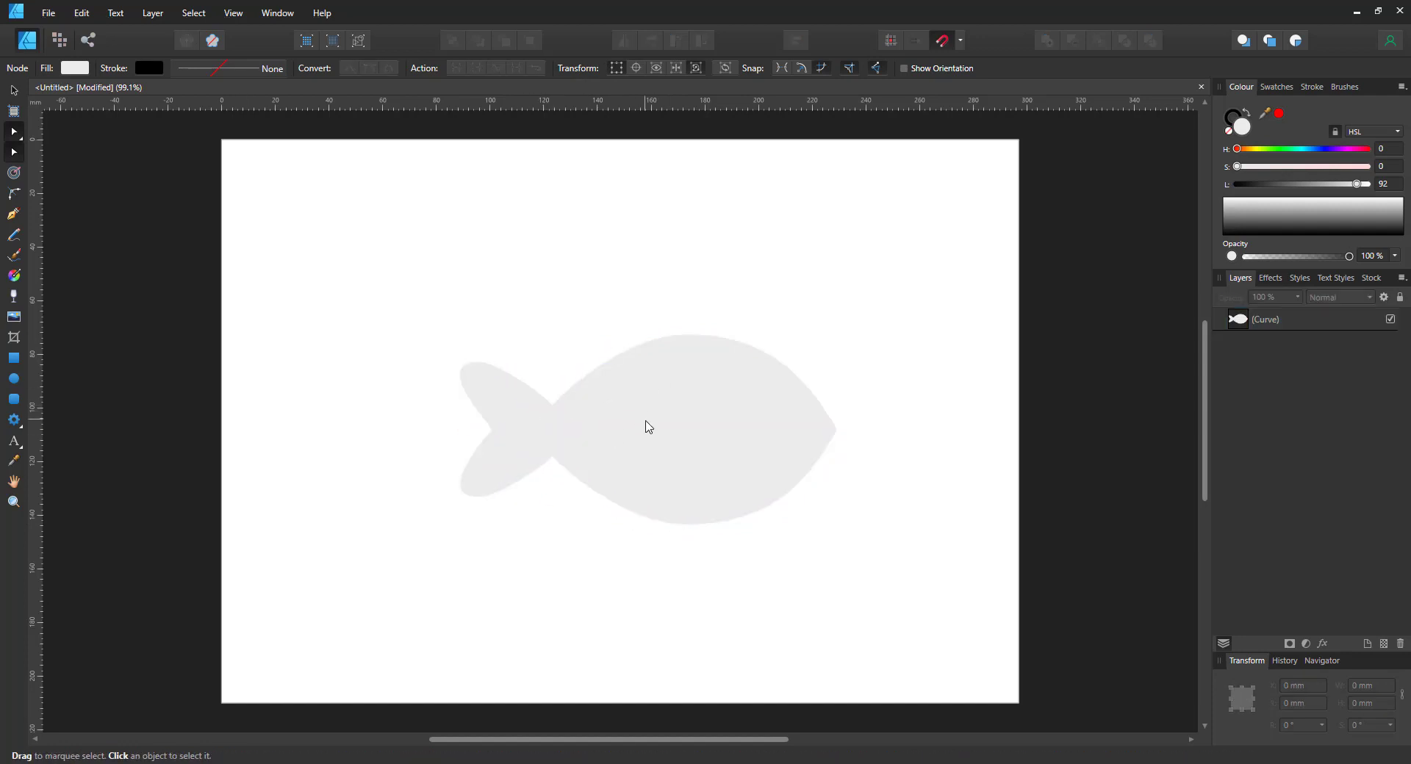
# - Centre the fish shape on the page and give it an 8 pt black stroke
pyautogui.click(643, 424)
pyautogui.press('v')
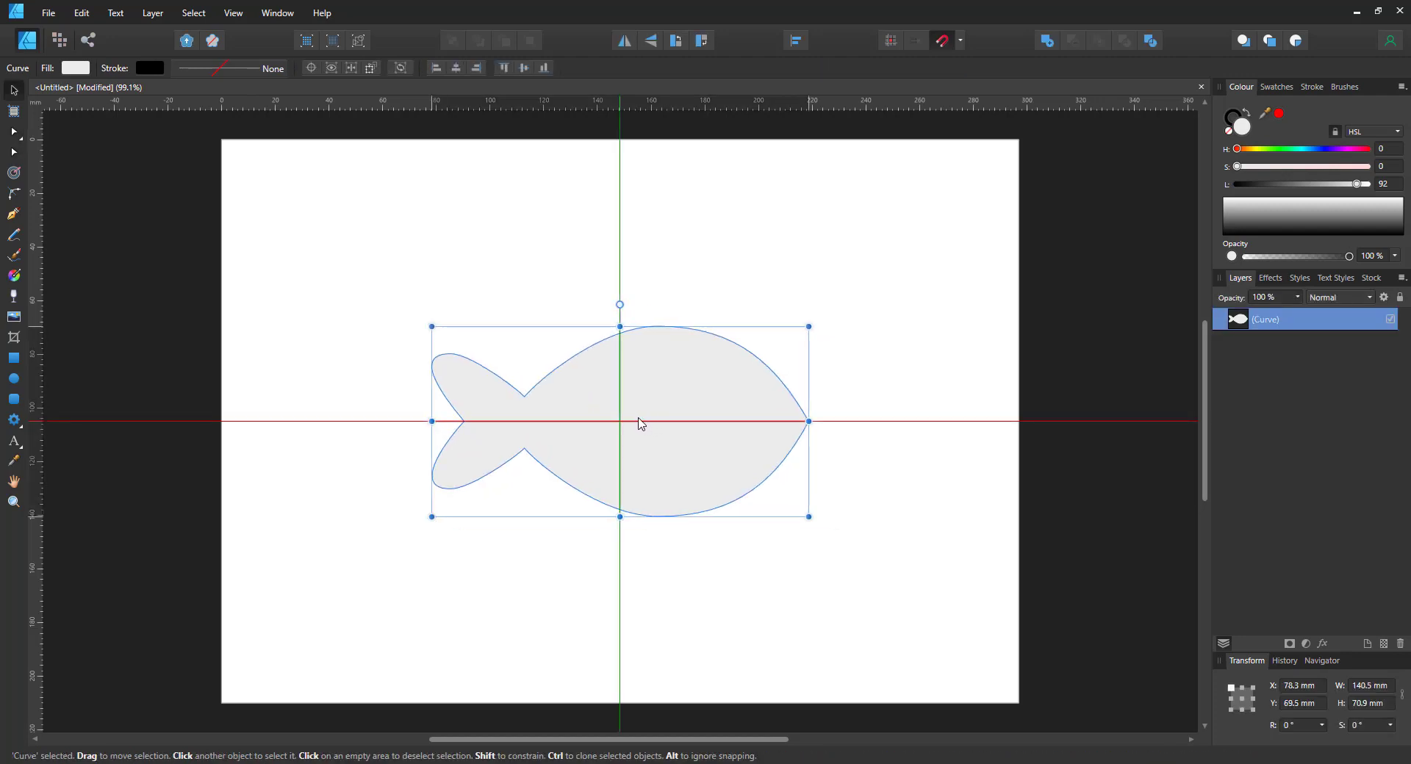
pyautogui.click(242, 70)
pyautogui.click(275, 123)
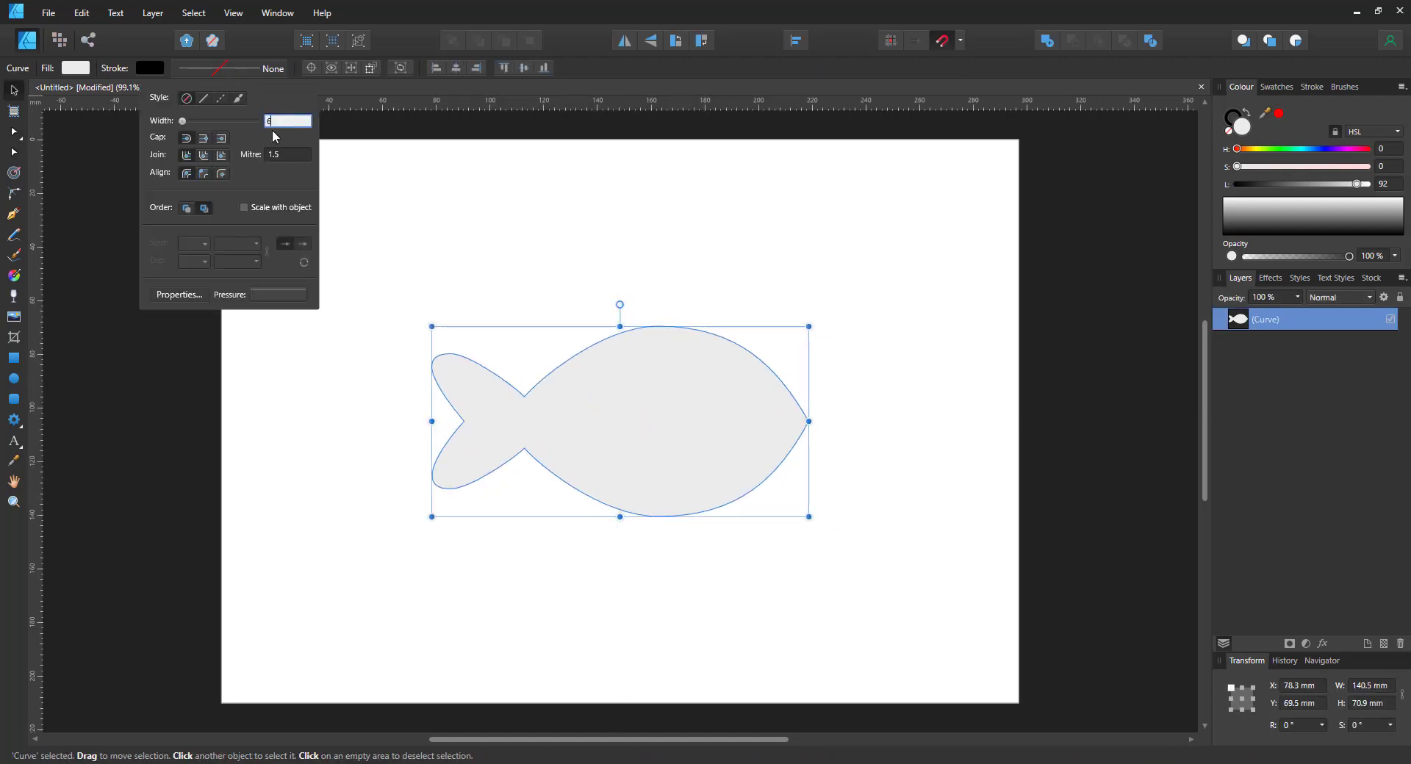
pyautogui.write('6')
pyautogui.press('Return')
pyautogui.click(272, 122)
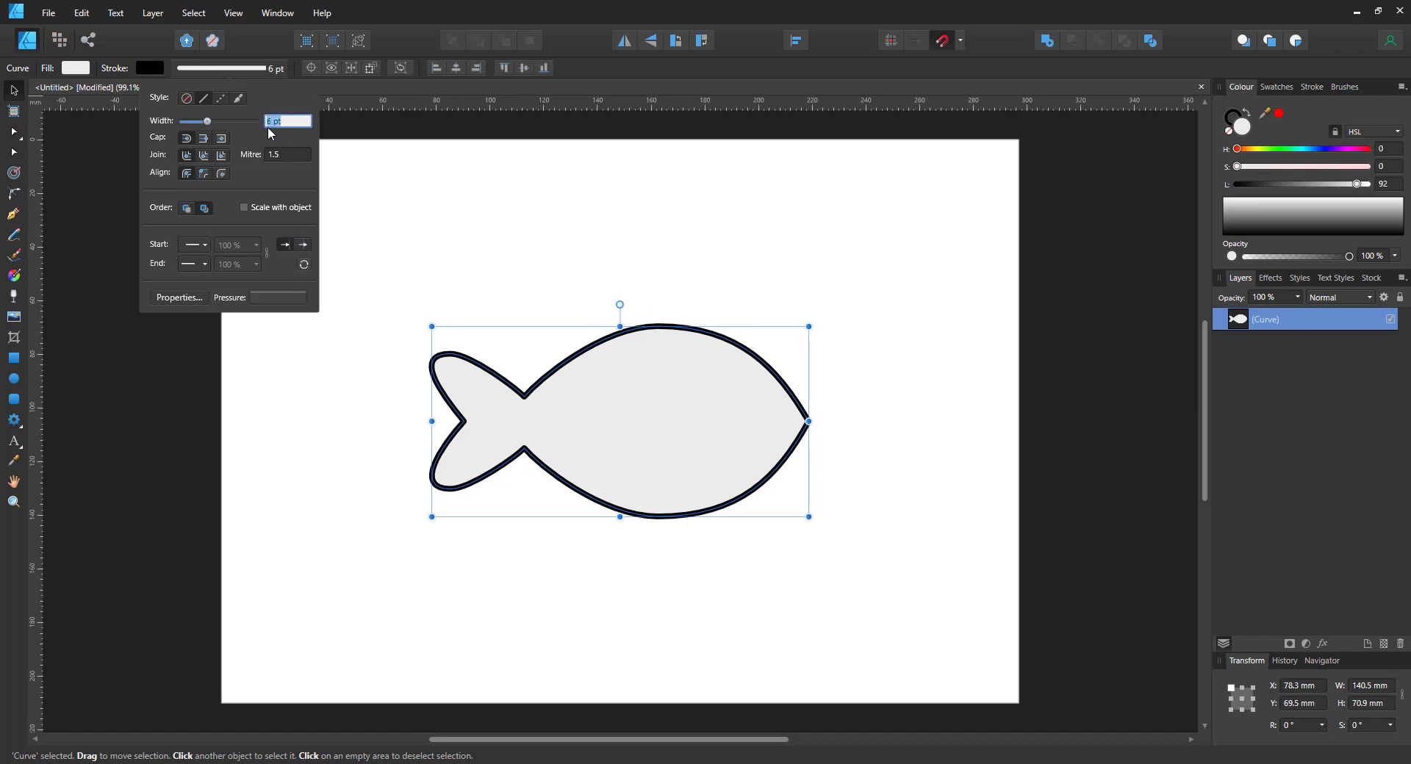
pyautogui.write('8')
pyautogui.press('Return')
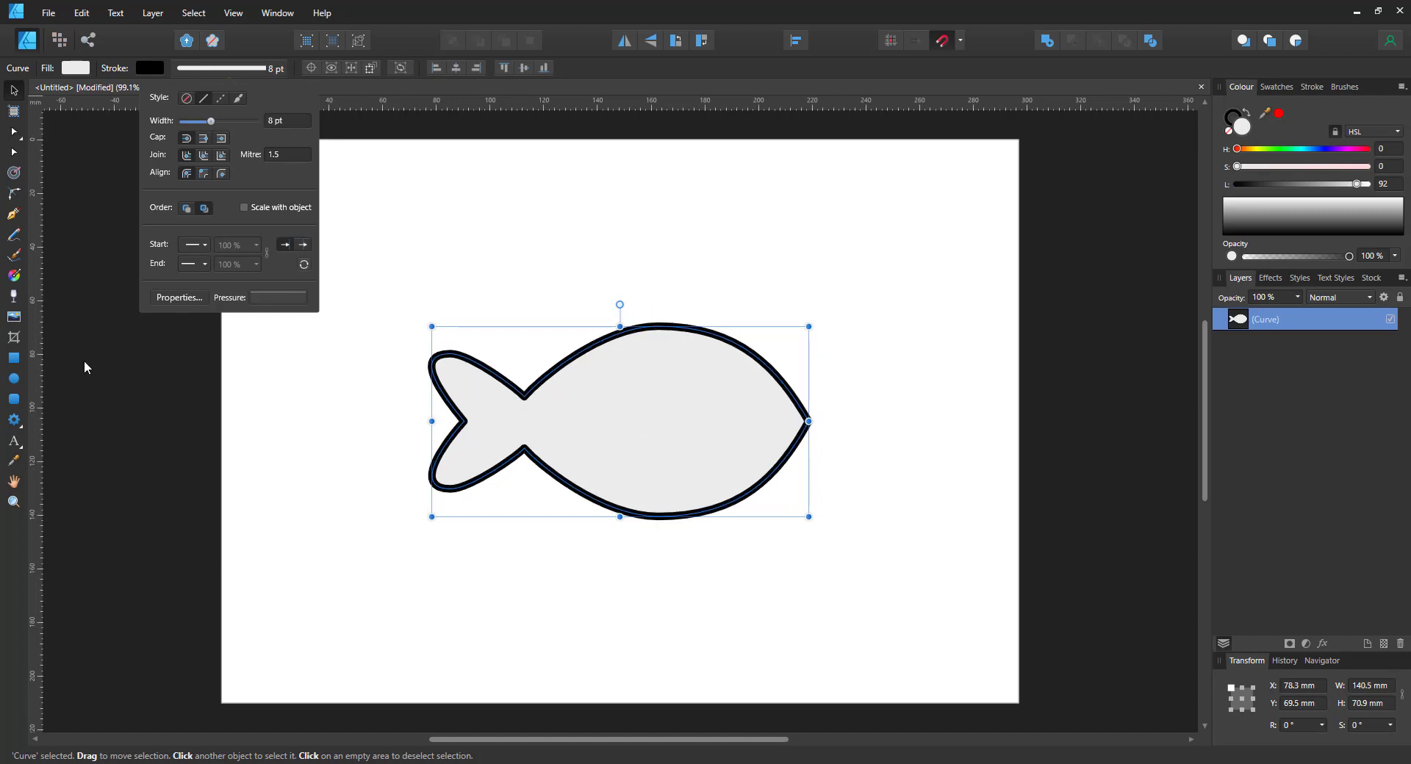
# - Draw a 28.7 mm eye circle near the nose, and duplicate it as a concentric circle scaled down to 17.2 mm
pyautogui.click(13, 379)
pyautogui.moveTo(676, 360); pyautogui.dragTo(754, 437)
pyautogui.hotkey('ctrl', 'j')
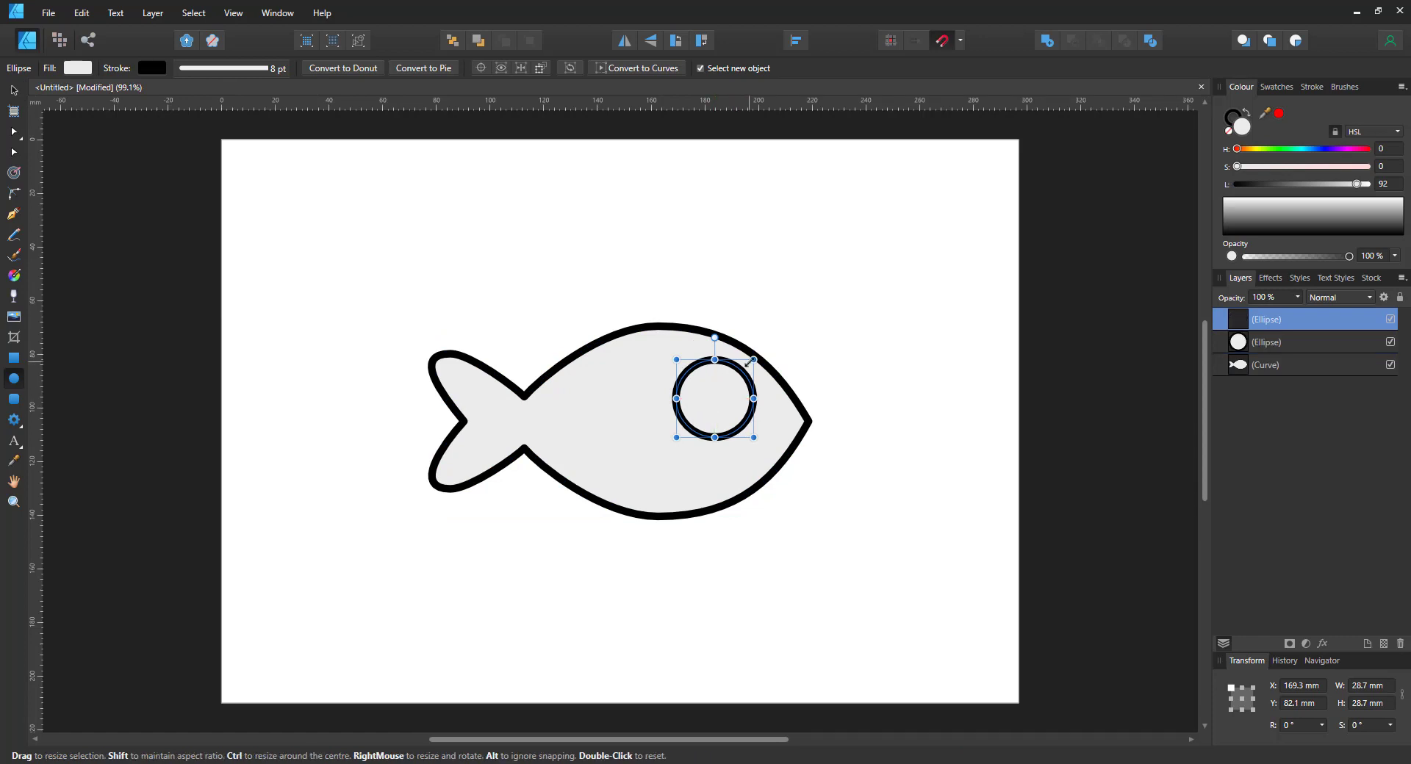
pyautogui.moveTo(755, 358); pyautogui.dragTo(738, 375)
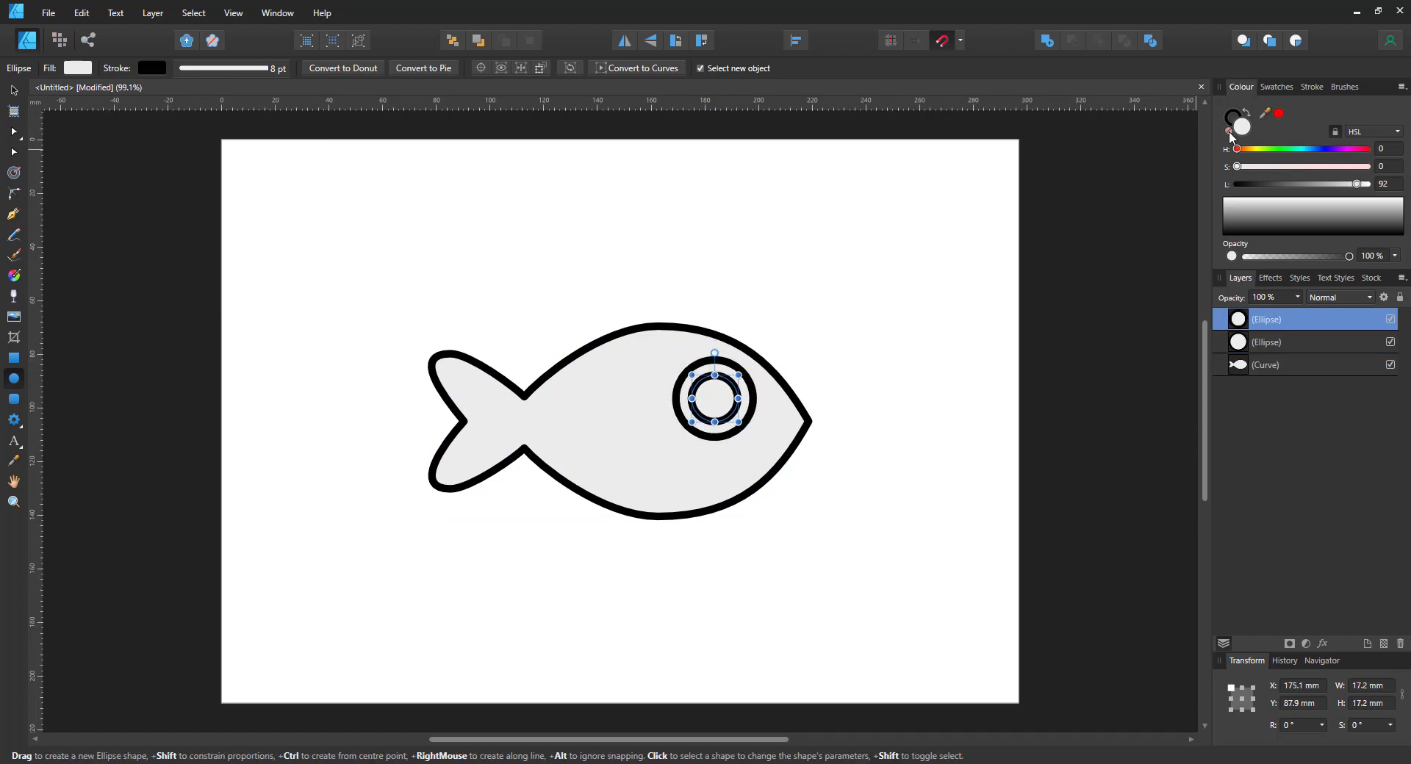
# - Make the inner circle a solid black pupil, and add a smaller white duplicate in its upper right as a highlight
pyautogui.click(1247, 113)
pyautogui.hotkey('ctrl', 'j')
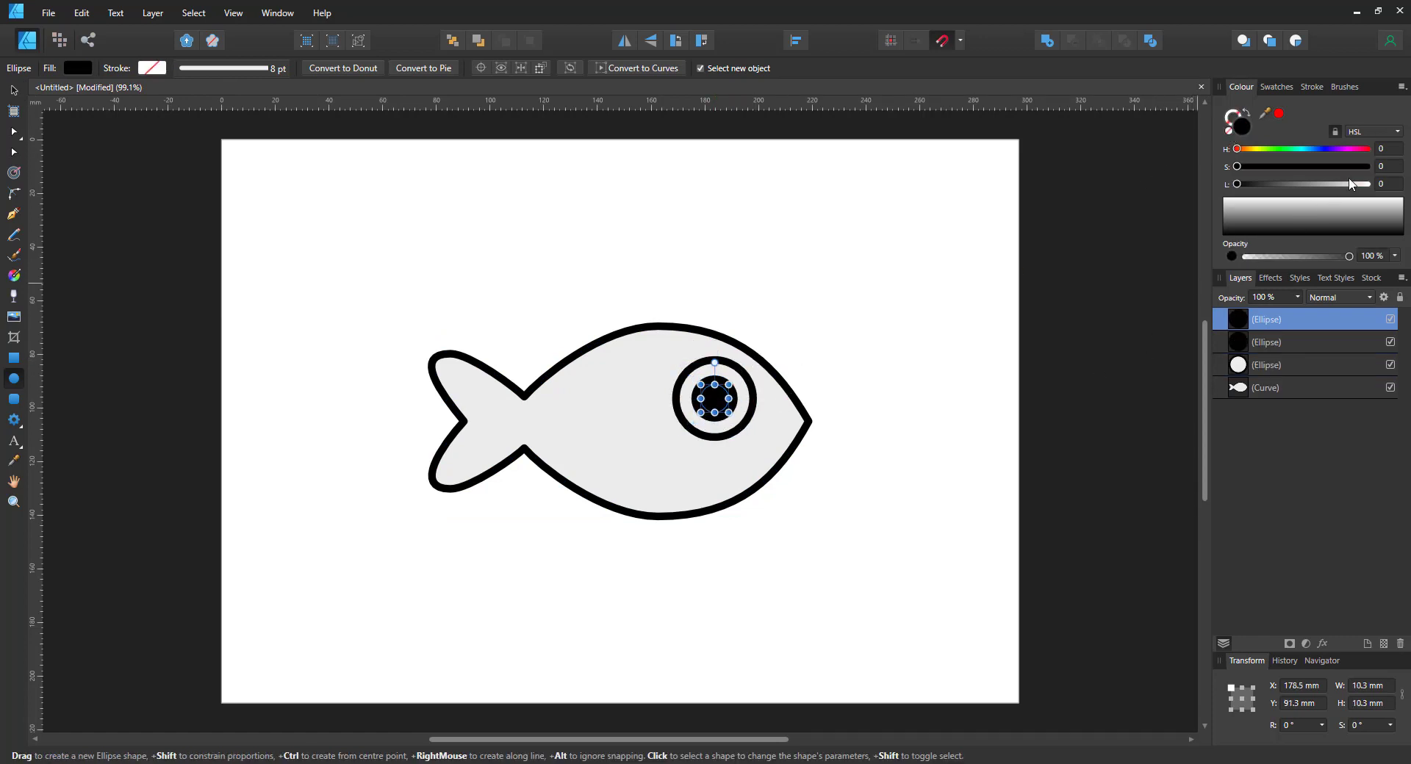
pyautogui.moveTo(1356, 185); pyautogui.dragTo(1370, 184)
pyautogui.moveTo(701, 412); pyautogui.dragTo(714, 399)
pyautogui.click(13, 87)
pyautogui.press('Escape')
# - Remove the fill from the fish body and the outer eye circle
pyautogui.click(625, 419)
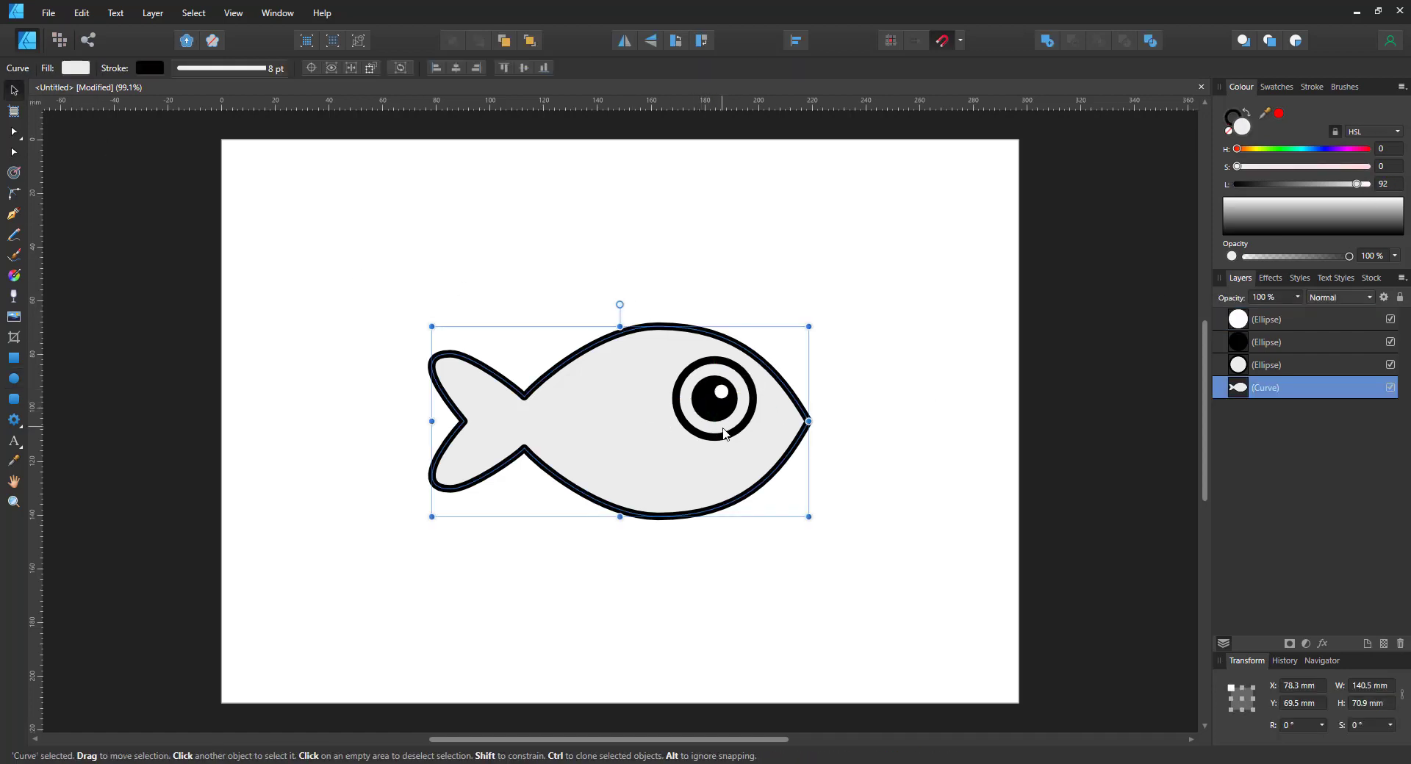
pyautogui.keyDown('shift'); pyautogui.click(724, 431); pyautogui.keyUp('shift')
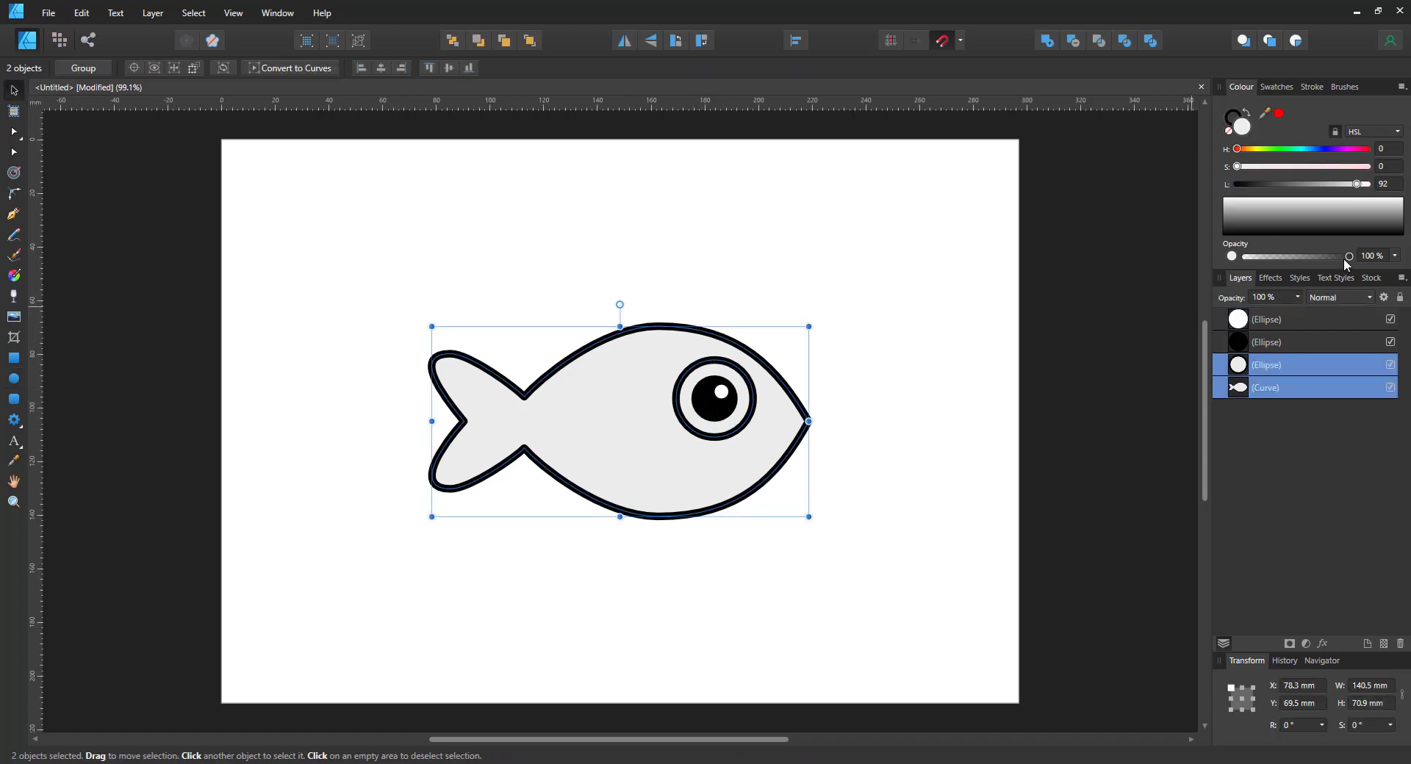
pyautogui.click(1230, 132)
pyautogui.click(935, 227)
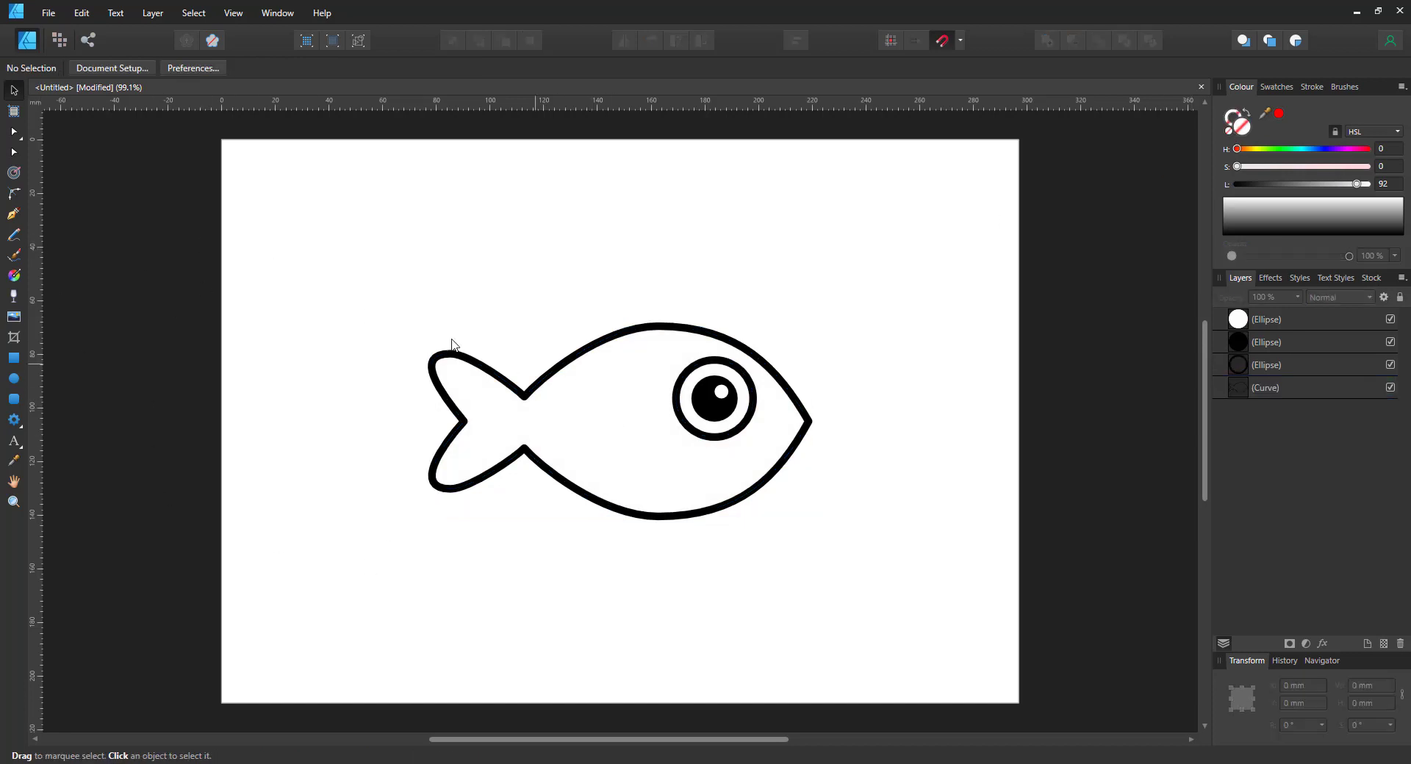
# - Fill the fish body and the outer eye circle with white, using lightness 100
pyautogui.click(550, 379)
pyautogui.keyDown('shift'); pyautogui.click(725, 434); pyautogui.keyUp('shift')
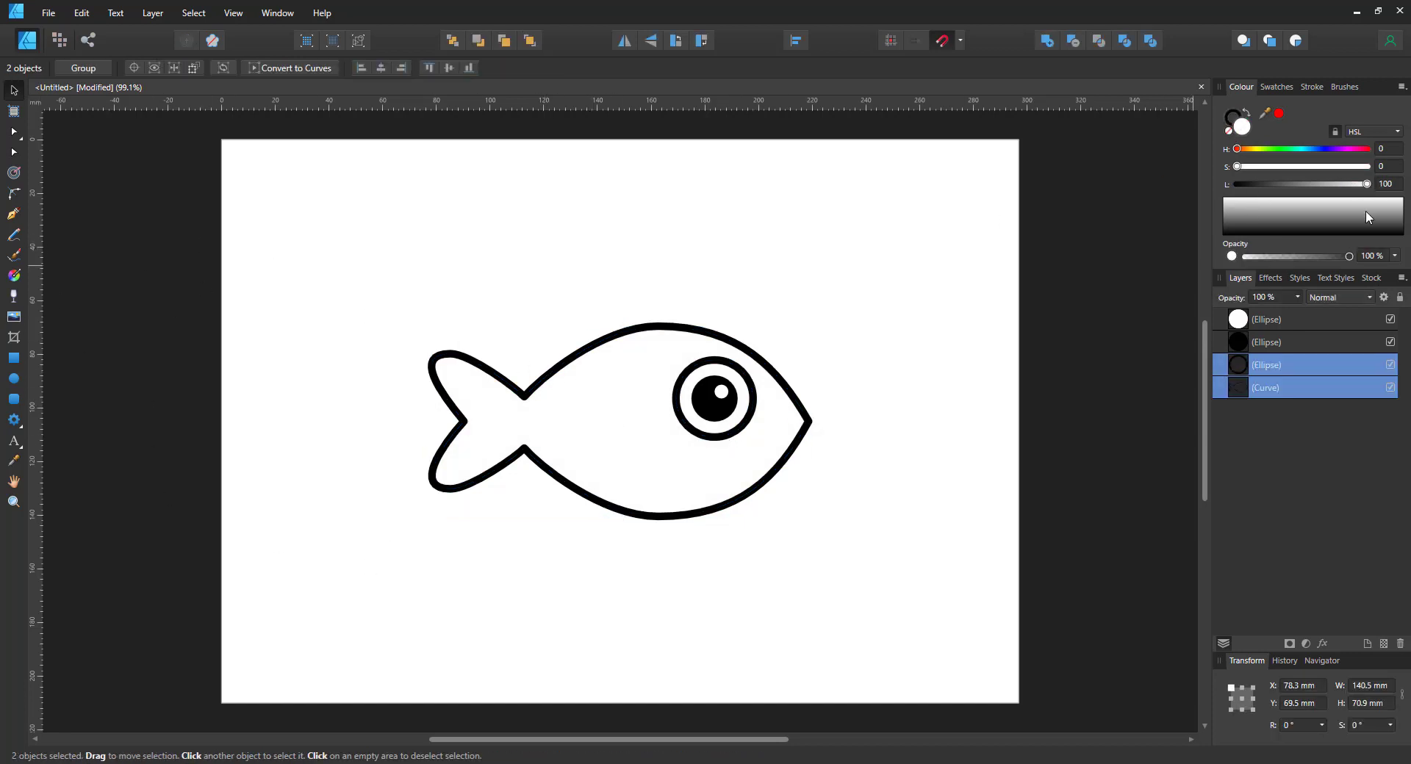
pyautogui.click(163, 257)
# - Place a copy of the outer eye circle on the fish's back, convert it to curves and send it behind the body
pyautogui.click(709, 377)
pyautogui.moveTo(709, 377); pyautogui.dragTo(576, 331)
pyautogui.click(678, 68)
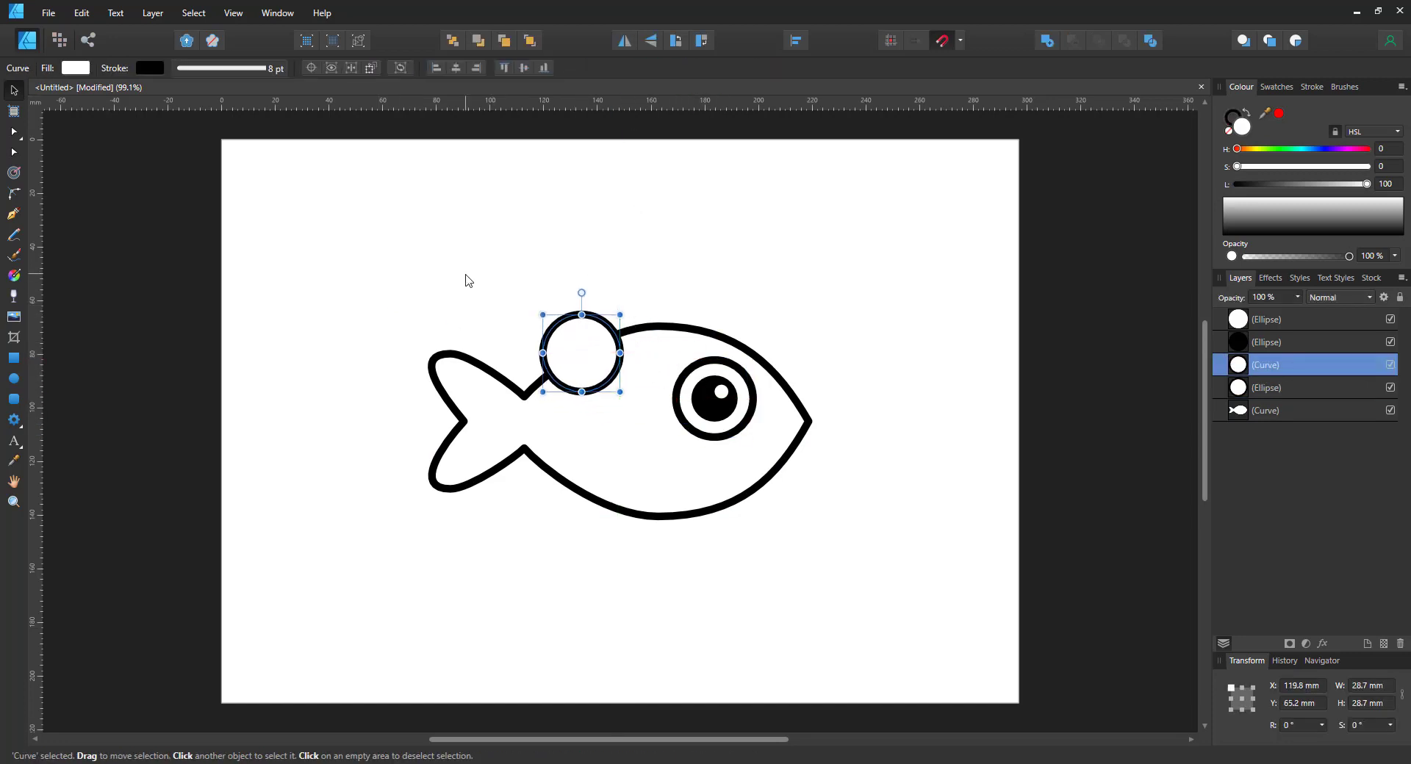
pyautogui.hotkey('ctrl', '[')
pyautogui.hotkey('ctrl', '[')
# - Reshape the circle on the back into a long dorsal fin with a pointed rear tip that runs forward toward the head
pyautogui.click(14, 152)
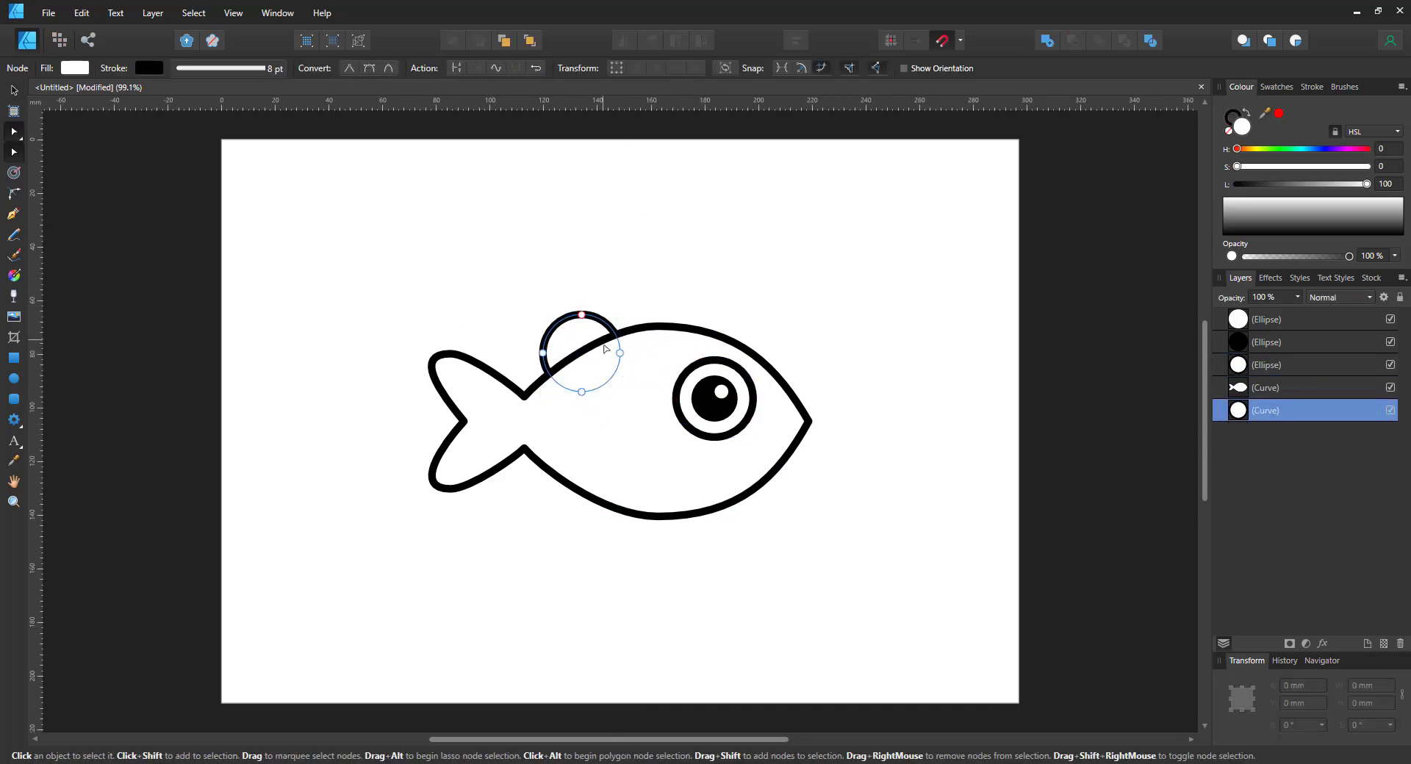
pyautogui.moveTo(619, 353); pyautogui.dragTo(692, 332)
pyautogui.moveTo(603, 314); pyautogui.dragTo(533, 314)
pyautogui.click(559, 330)
pyautogui.moveTo(691, 332); pyautogui.dragTo(705, 334)
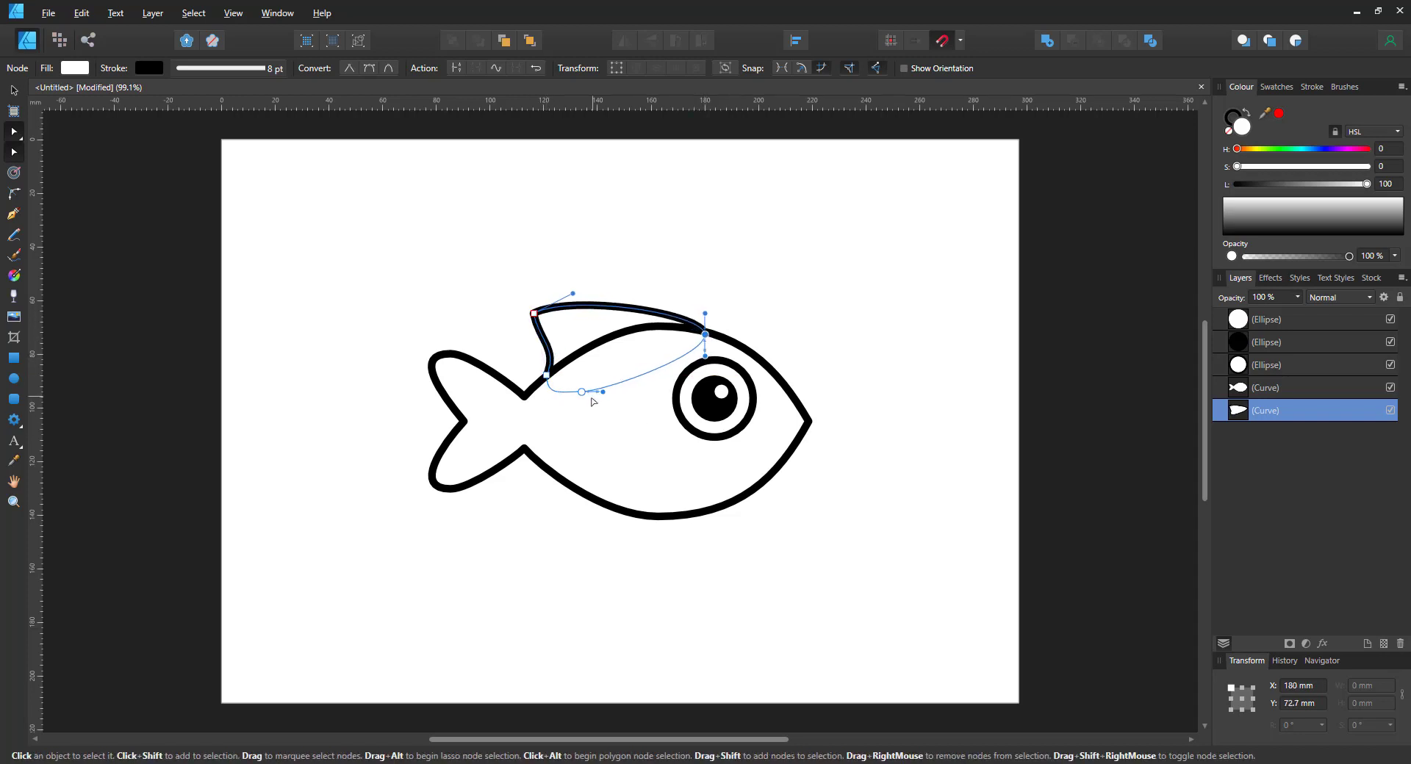
# - Duplicate the dorsal fin, flip the copy vertically and position it under the belly
pyautogui.hotkey('ctrl', 'j')
pyautogui.press('v')
pyautogui.click(651, 41)
pyautogui.moveTo(592, 338); pyautogui.dragTo(610, 471)
# - Move the whole eye slightly toward the nose, and place a duplicate of its outer circle on the lower belly
pyautogui.click(740, 363)
pyautogui.moveTo(850, 286); pyautogui.dragTo(618, 482)
pyautogui.moveTo(690, 414); pyautogui.dragTo(634, 501)
pyautogui.click(650, 528)
pyautogui.click(732, 442)
pyautogui.hotkey('ctrl', 'j')
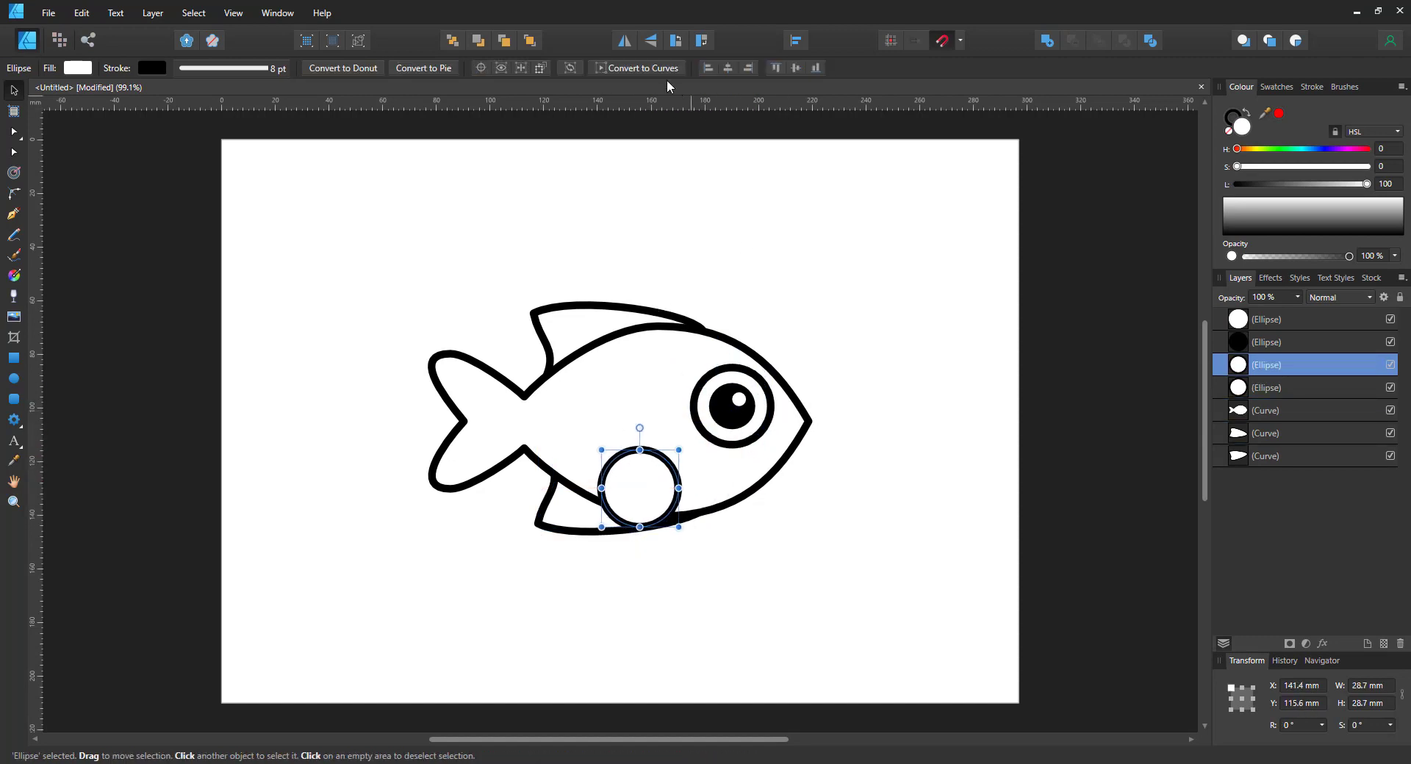
# - Convert the belly circle to curves, raise its top node to the body's centre line and flatten its base into a rounded triangle
pyautogui.press('a')
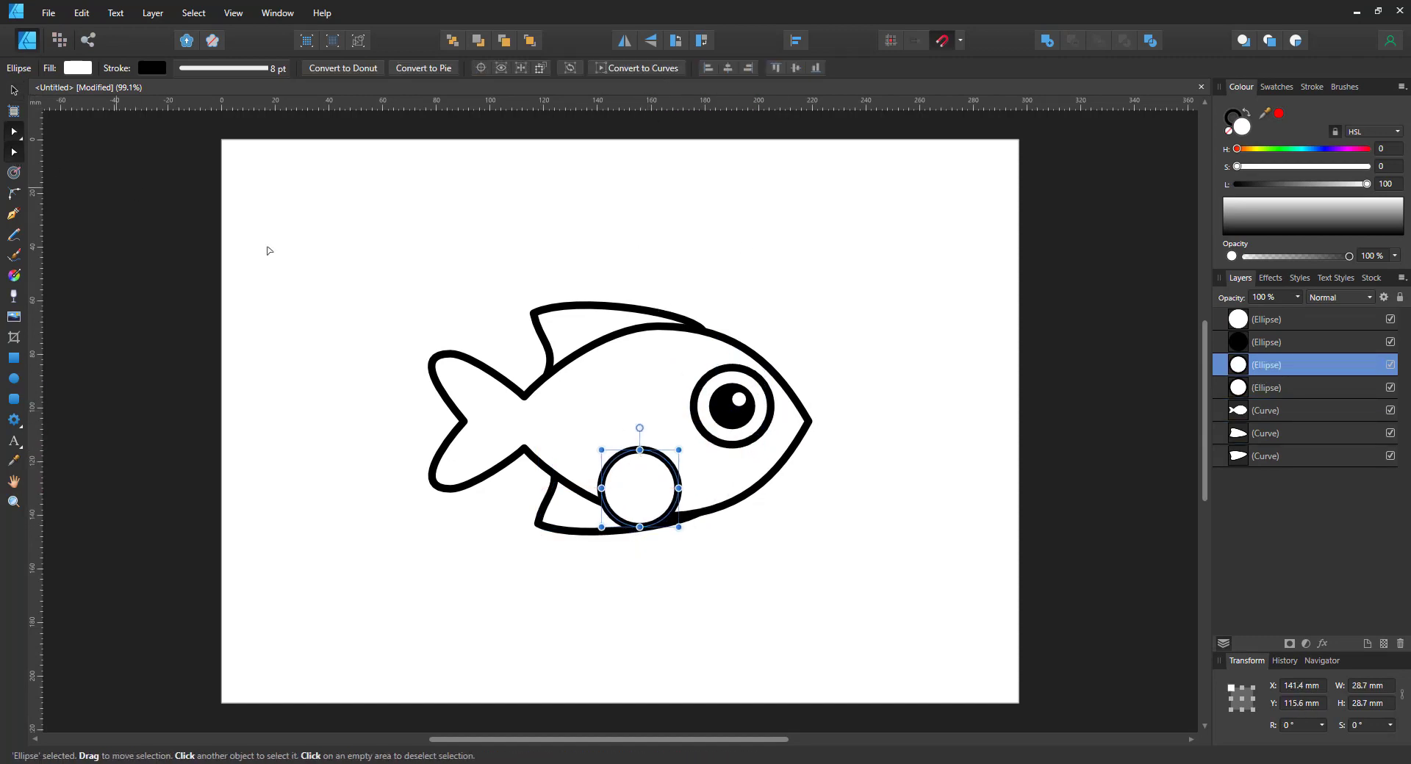
pyautogui.click(636, 68)
pyautogui.moveTo(639, 450); pyautogui.dragTo(640, 421)
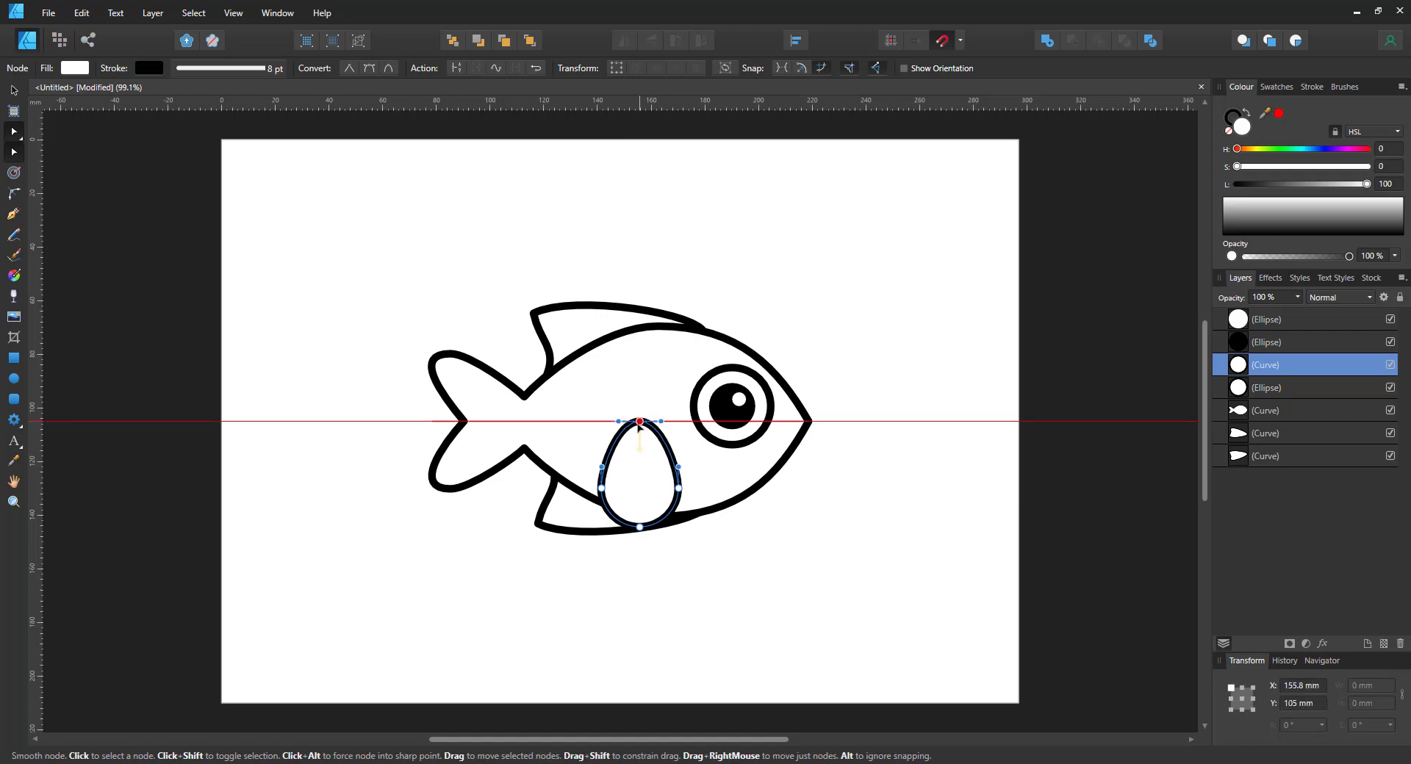
pyautogui.moveTo(640, 527); pyautogui.dragTo(640, 506)
# - Rotate the rounded triangle so its narrow tip points down, and position it as a side fin overlapping the belly edge
pyautogui.press('v')
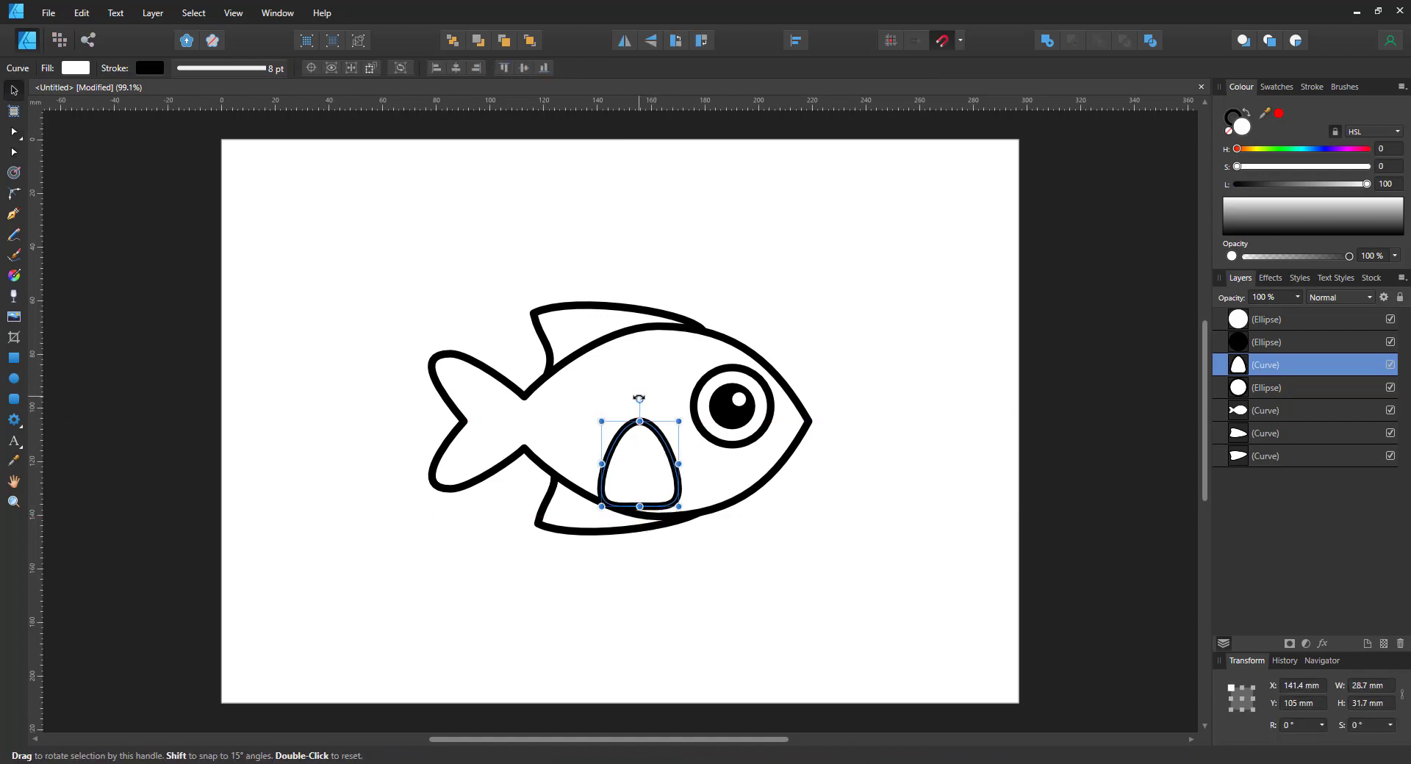
pyautogui.moveTo(640, 399); pyautogui.dragTo(693, 424)
pyautogui.moveTo(646, 463); pyautogui.dragTo(662, 483)
# - Turn both rounded tail tips into sharp points, pull them outward and curve the tail edges to enlarge the tail
pyautogui.click(467, 429)
pyautogui.press('a')
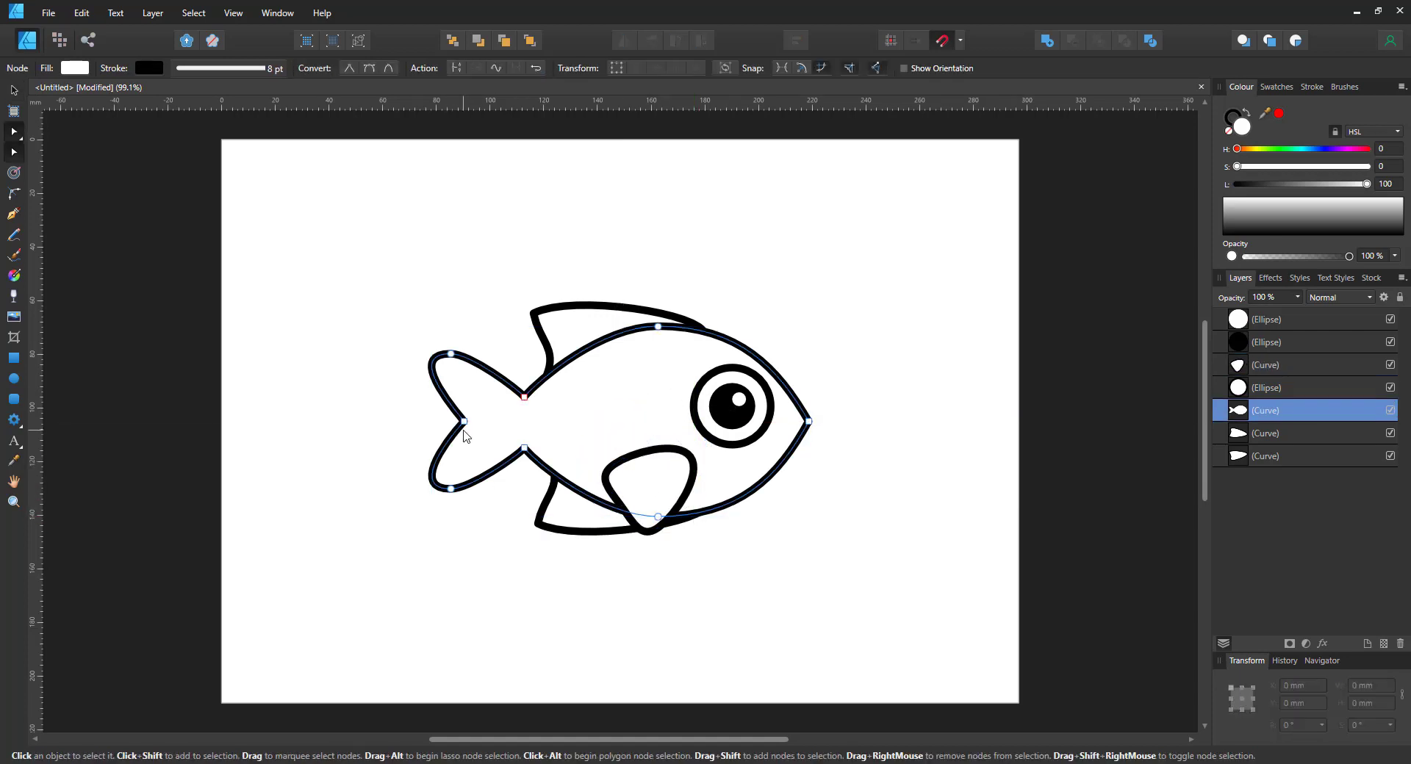
pyautogui.click(451, 354)
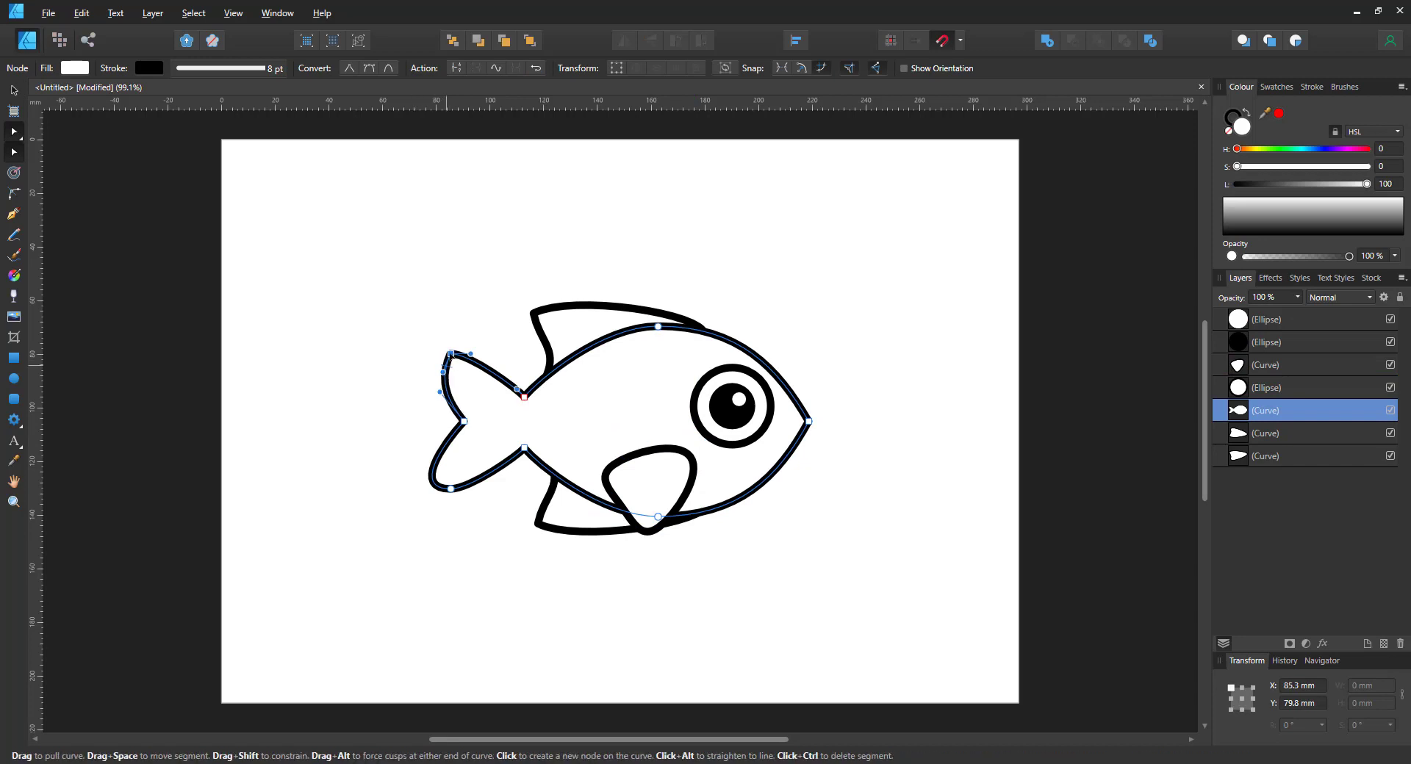
pyautogui.moveTo(451, 354); pyautogui.dragTo(428, 337)
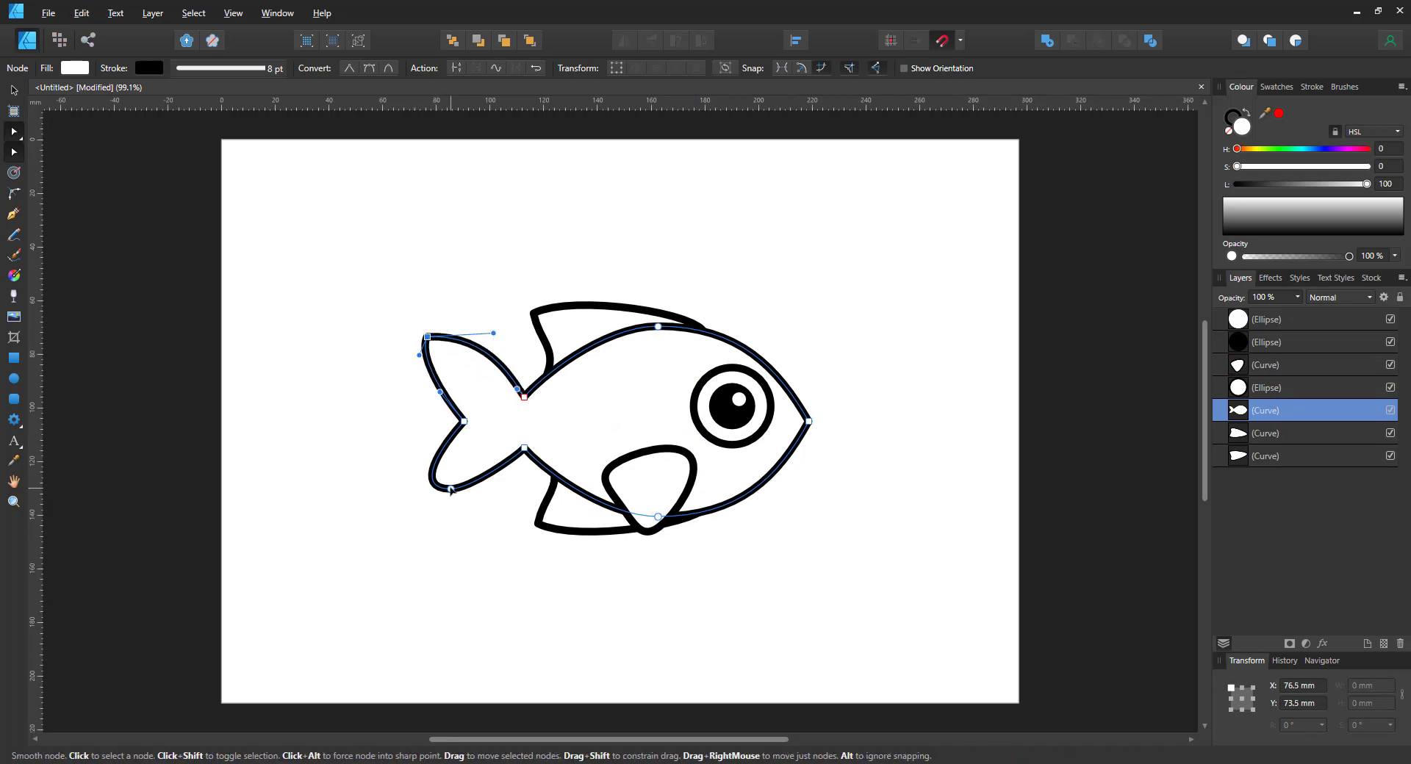
pyautogui.moveTo(451, 489); pyautogui.dragTo(435, 515)
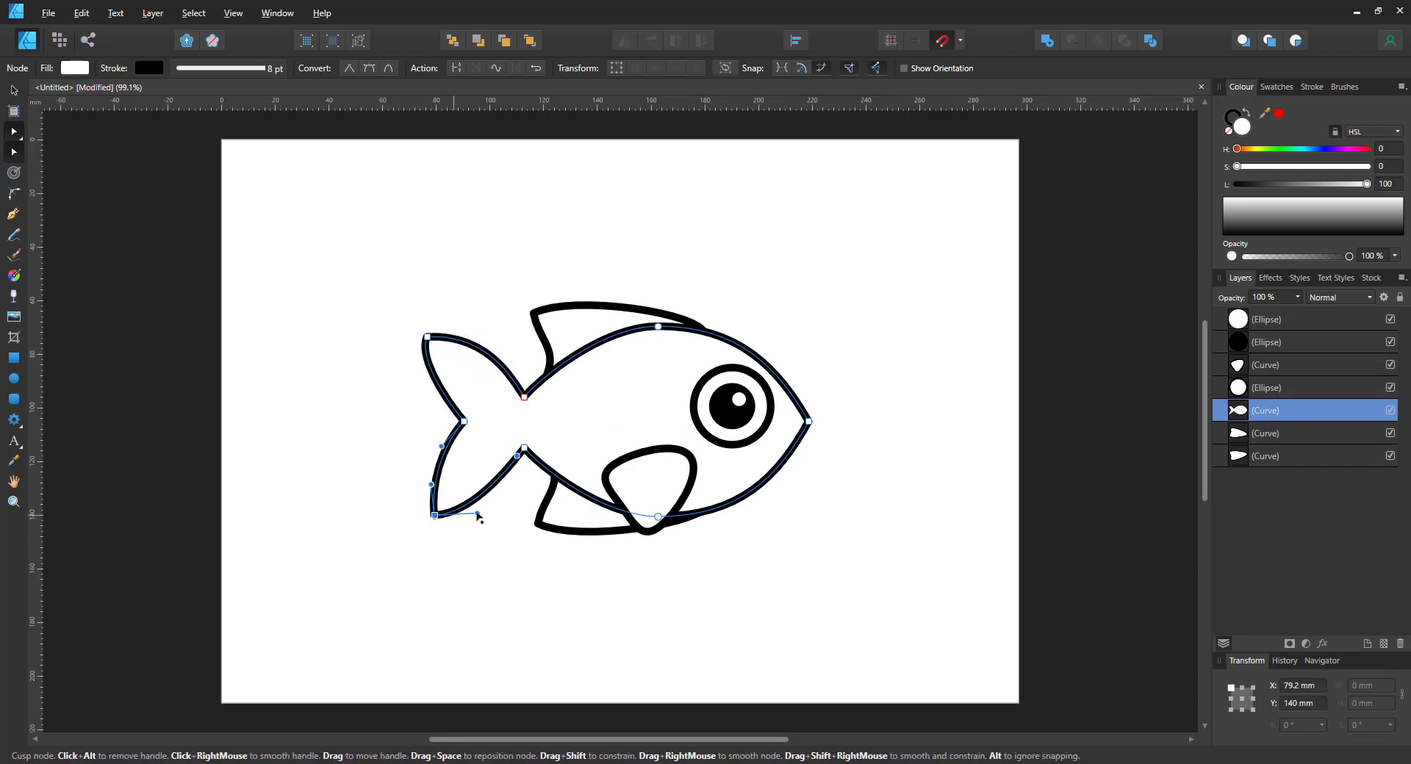
pyautogui.click(495, 502)
# - Draw a vertical line about 55 mm long between the eye and the fins with the Pen tool, and set its stroke width to 4 pt
pyautogui.click(12, 214)
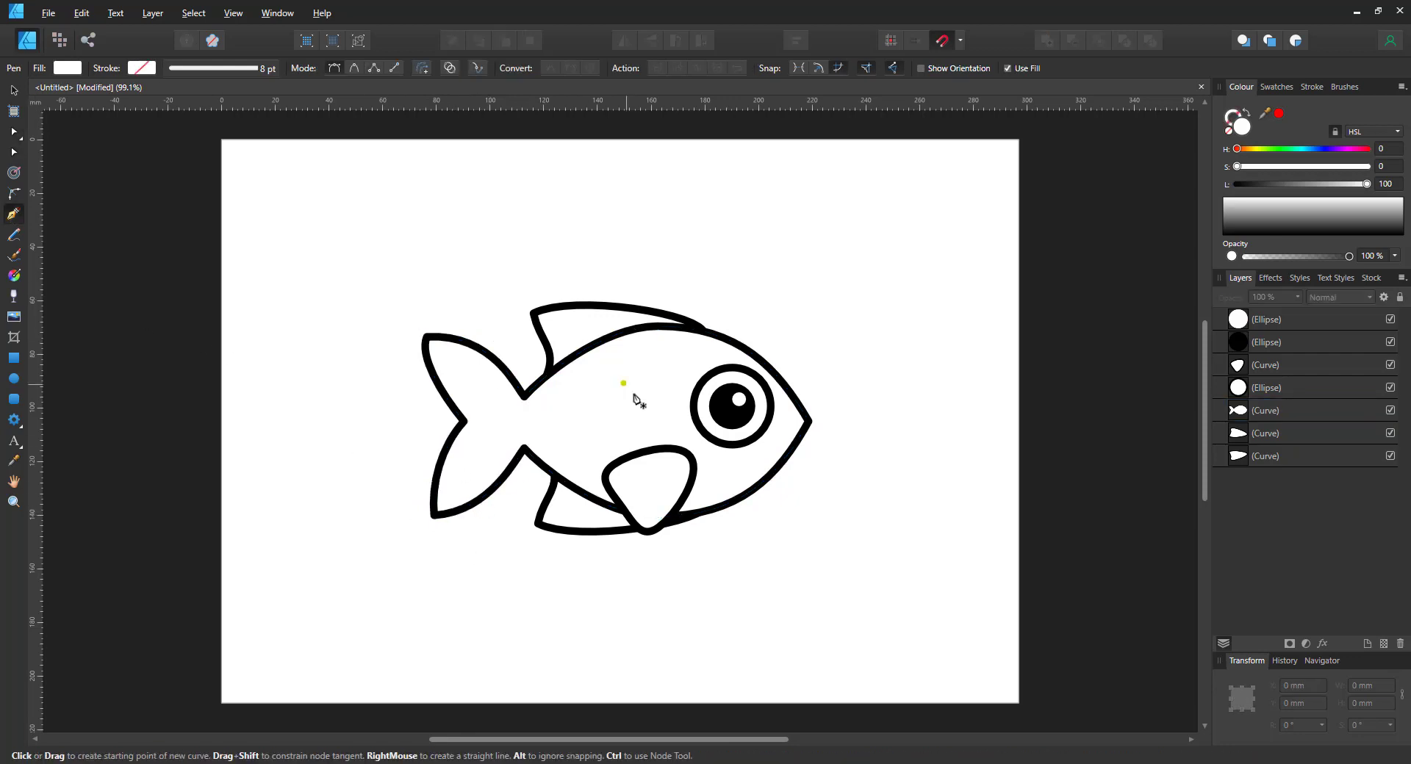
pyautogui.moveTo(668, 348); pyautogui.dragTo(668, 498)
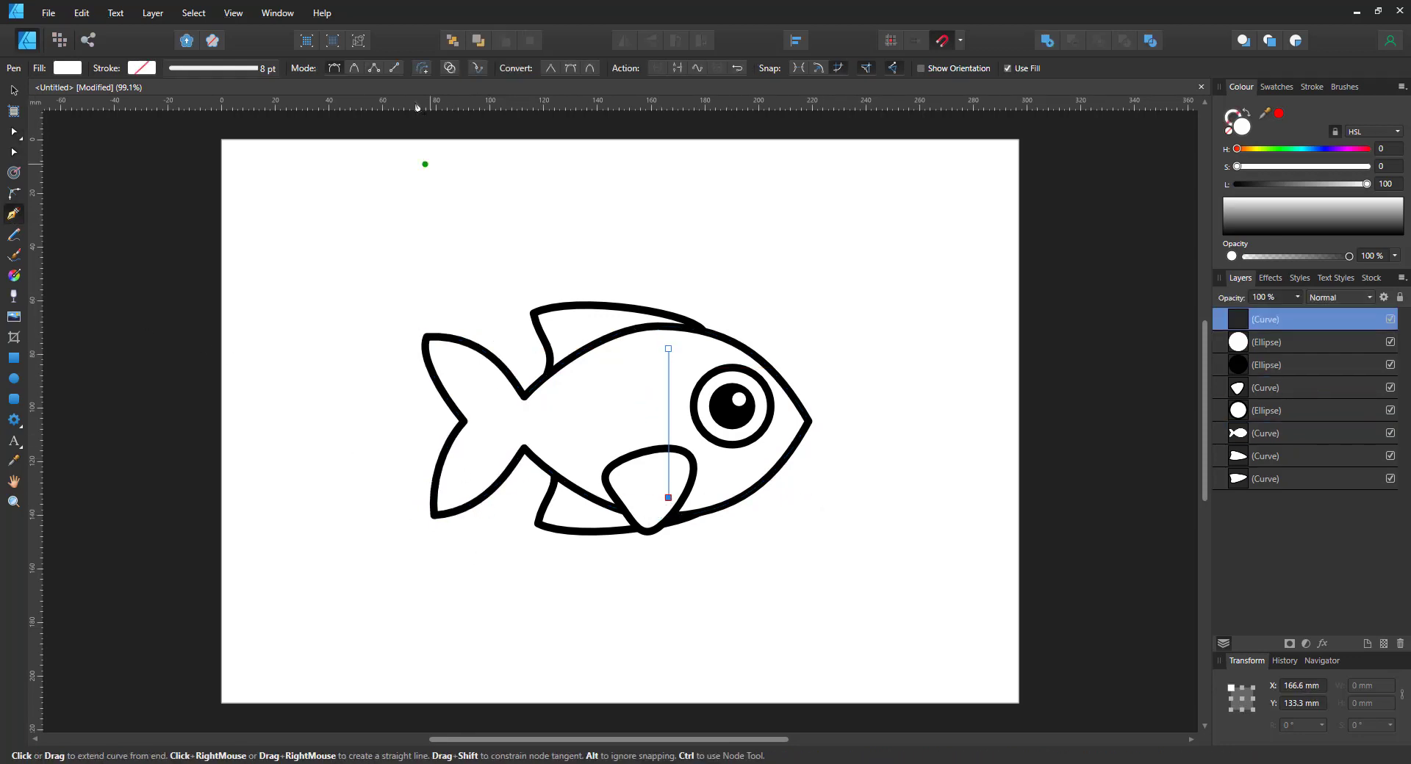
pyautogui.click(247, 70)
pyautogui.click(281, 121)
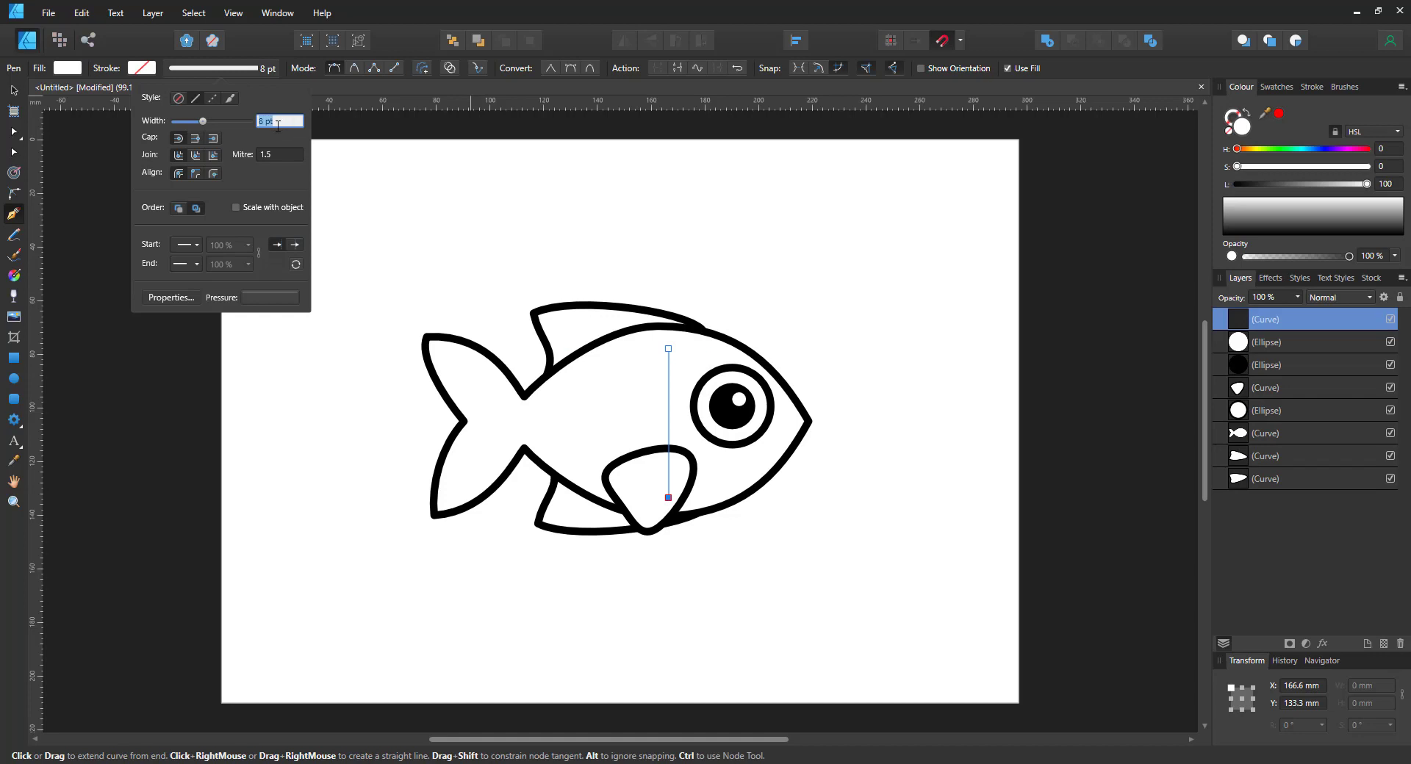
pyautogui.press('Return')
# - Give the vertical line a black 6 pt stroke that tapers toward both ends through its pressure profile
pyautogui.click(270, 300)
pyautogui.moveTo(290, 316)
pyautogui.mouseDown()
pyautogui.moveTo(217, 438)
pyautogui.moveTo(183, 379)
pyautogui.moveTo(174, 419)
pyautogui.moveTo(203, 316)
pyautogui.mouseUp()
pyautogui.click(199, 425)
pyautogui.click(141, 441)
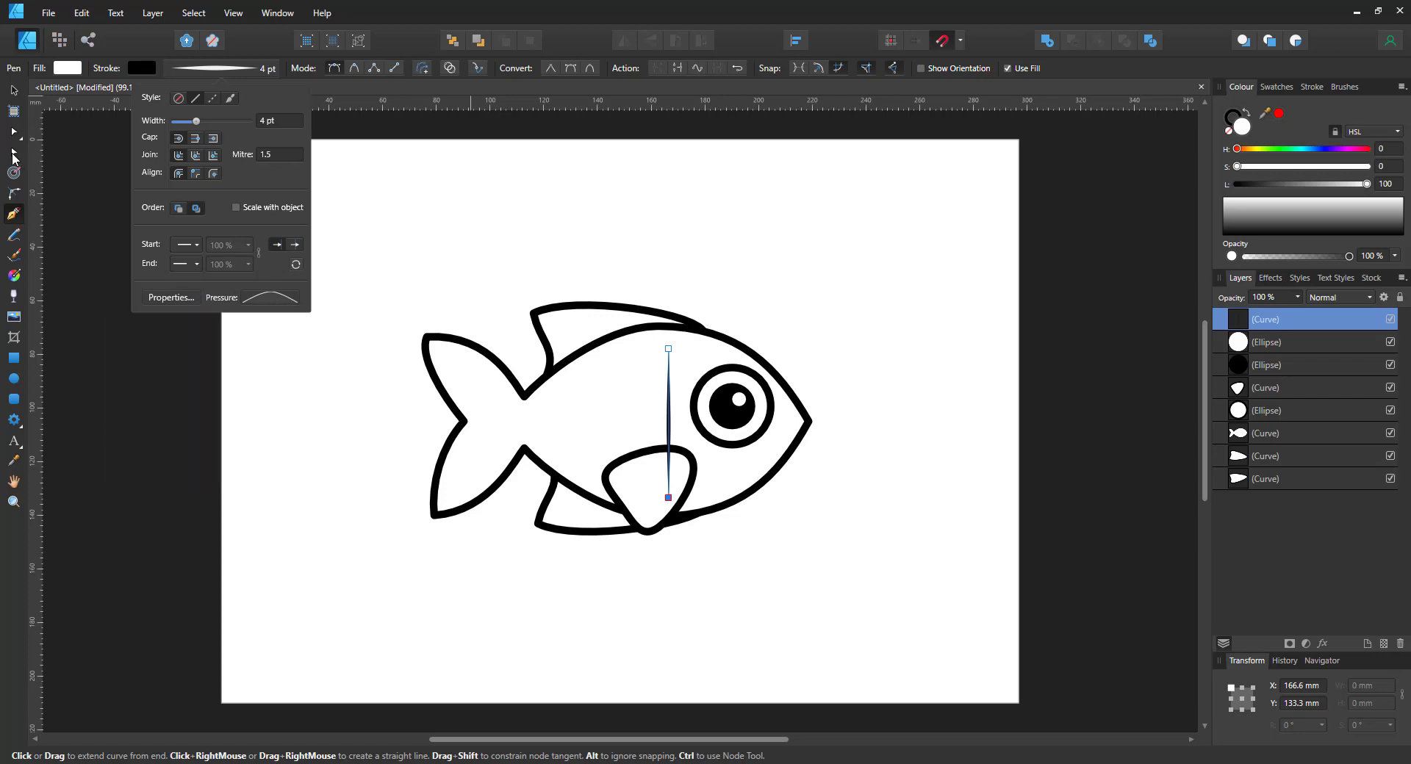
pyautogui.click(282, 121)
pyautogui.write('6')
pyautogui.press('Return')
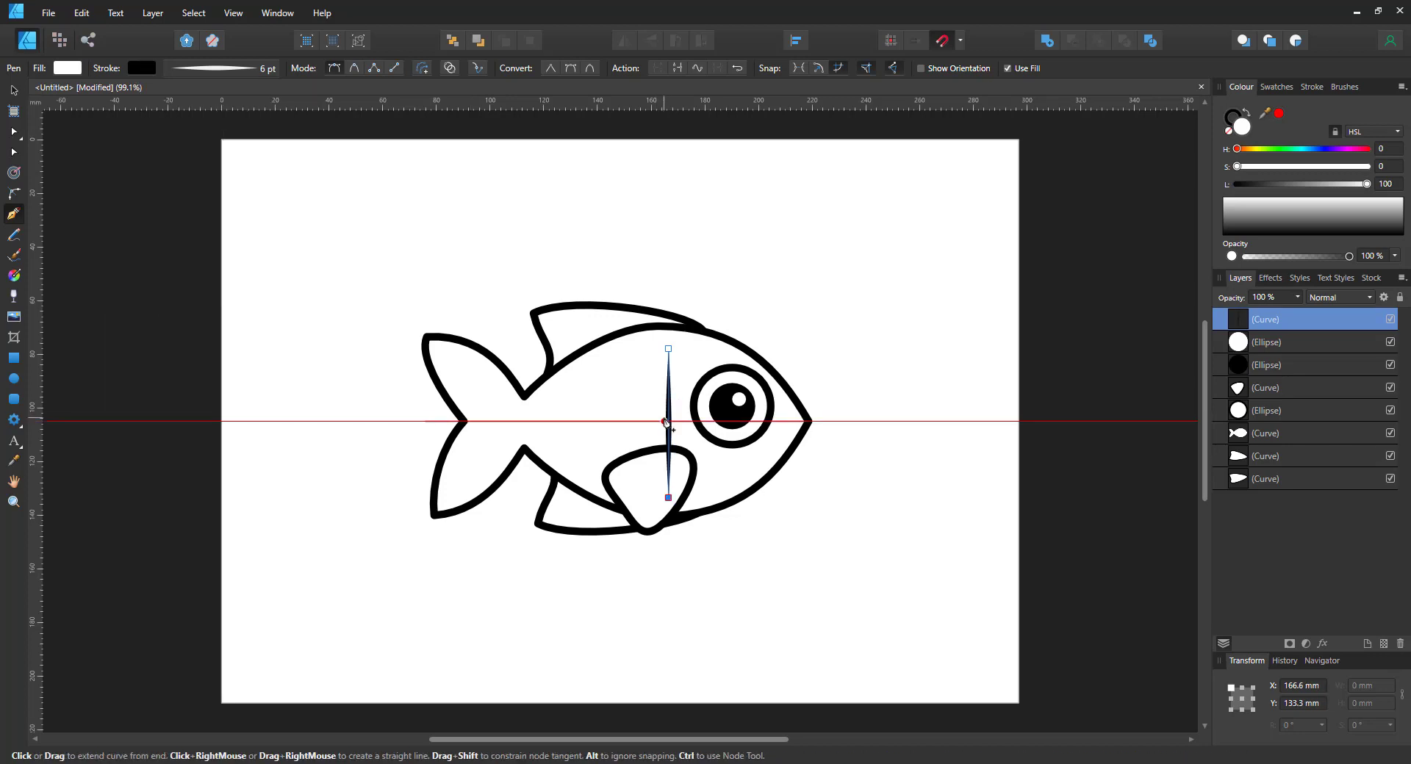
# - Bend the vertical line toward the tail into a gill arc, and remove its fill
pyautogui.press('a')
pyautogui.moveTo(665, 422); pyautogui.dragTo(645, 422)
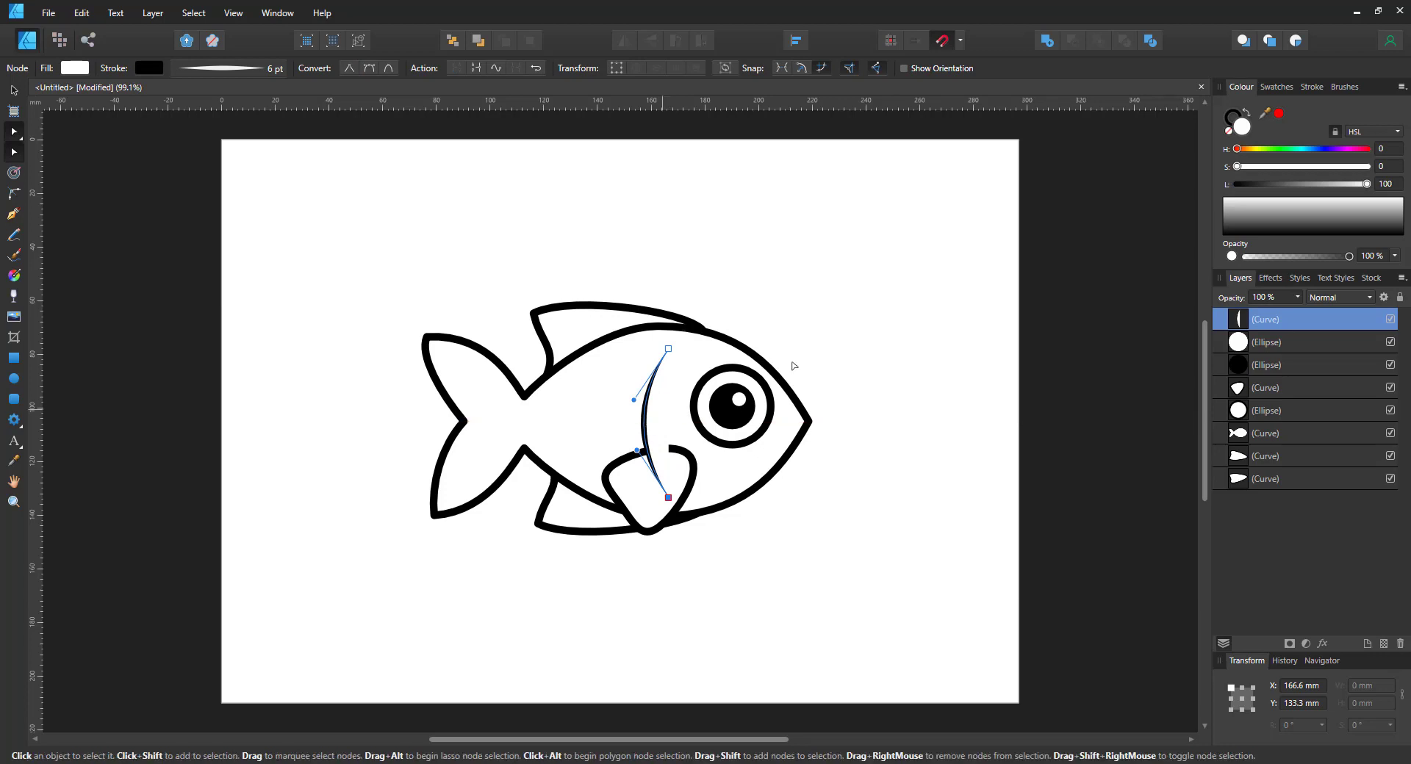
pyautogui.click(1228, 130)
pyautogui.press('v')
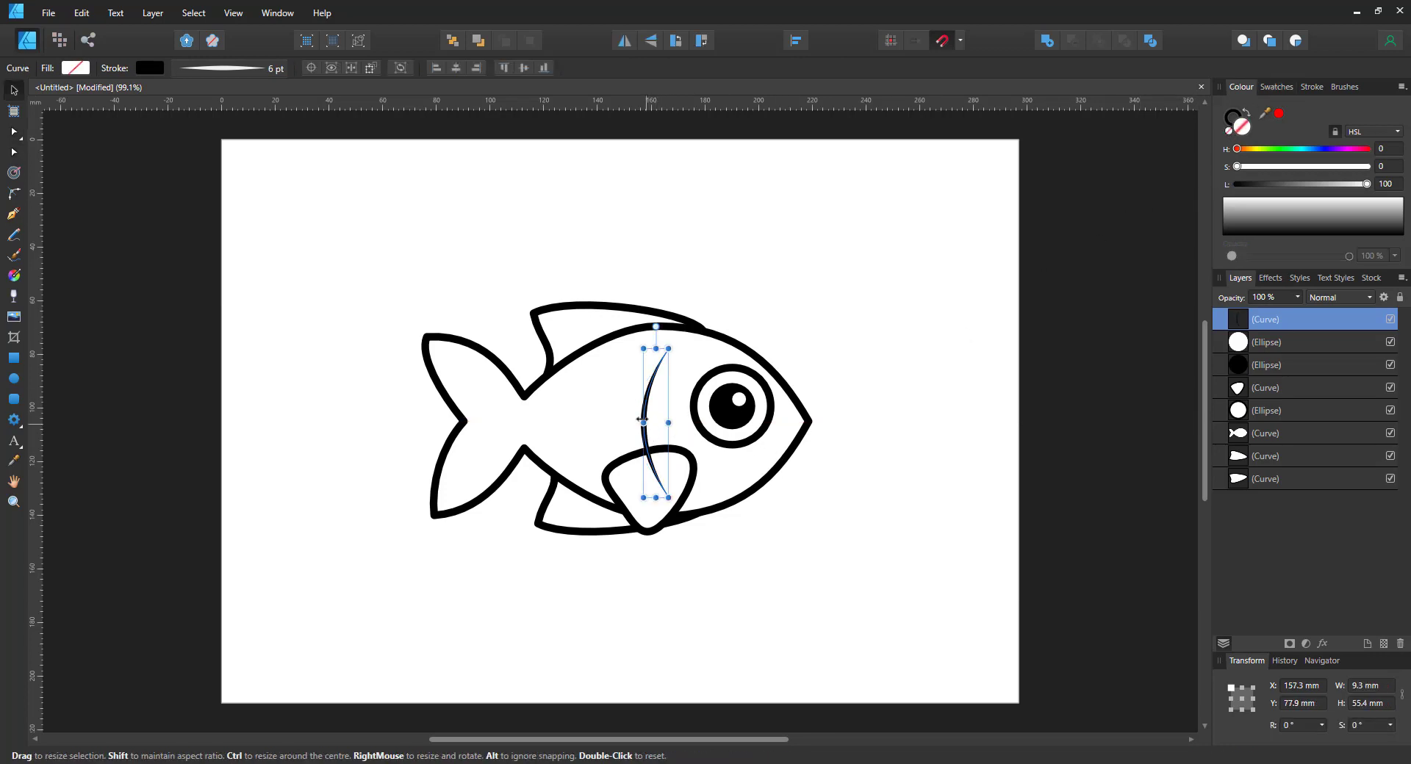
# - Move the gill arc closer to the eye and fill the body behind it with five smaller duplicates as scale marks
pyautogui.moveTo(648, 422); pyautogui.dragTo(661, 424)
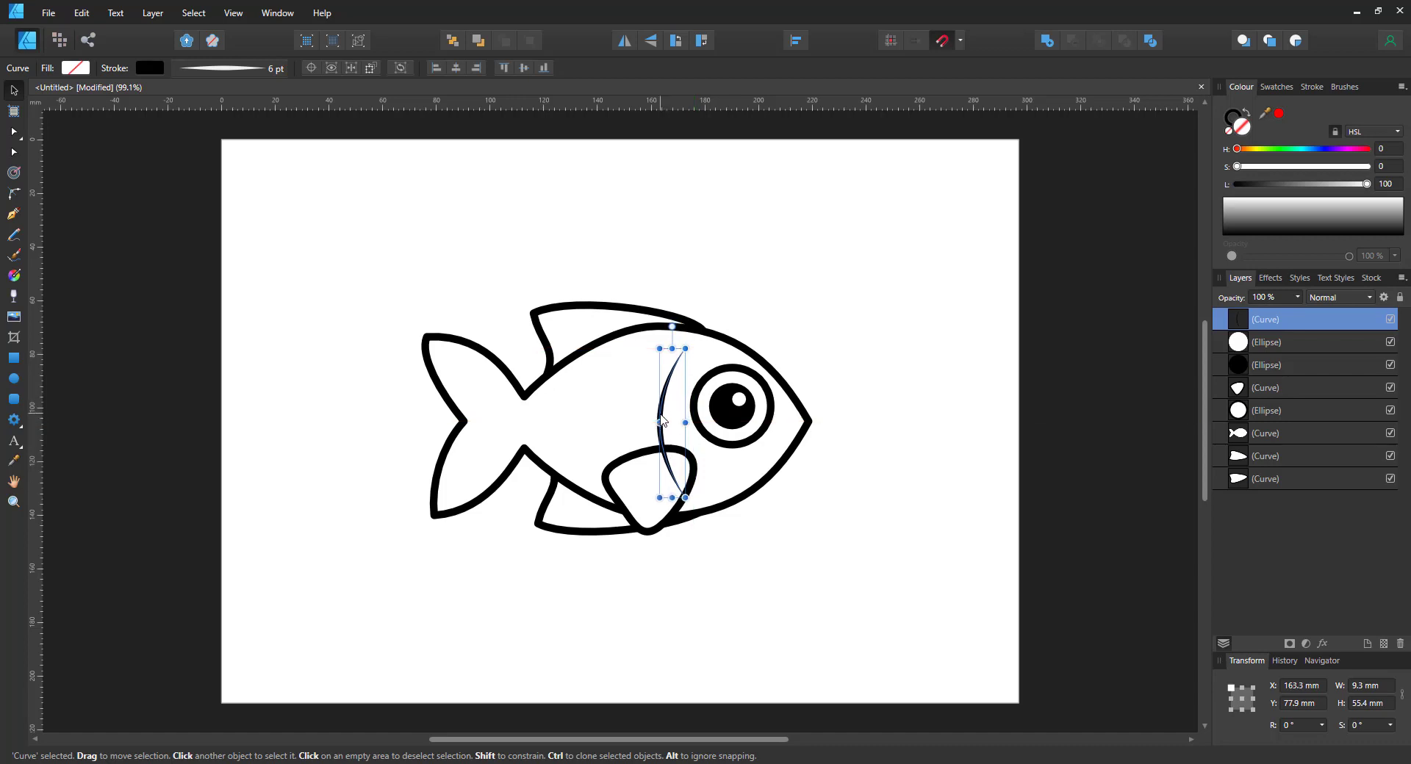
pyautogui.hotkey('ctrl', 'j')
pyautogui.moveTo(672, 349); pyautogui.dragTo(540, 440)
pyautogui.hotkey('ctrl', 'j')
pyautogui.click(626, 380)
pyautogui.hotkey('ctrl', 'j')
pyautogui.hotkey('ctrl', 'j')
pyautogui.hotkey('ctrl', 'j')
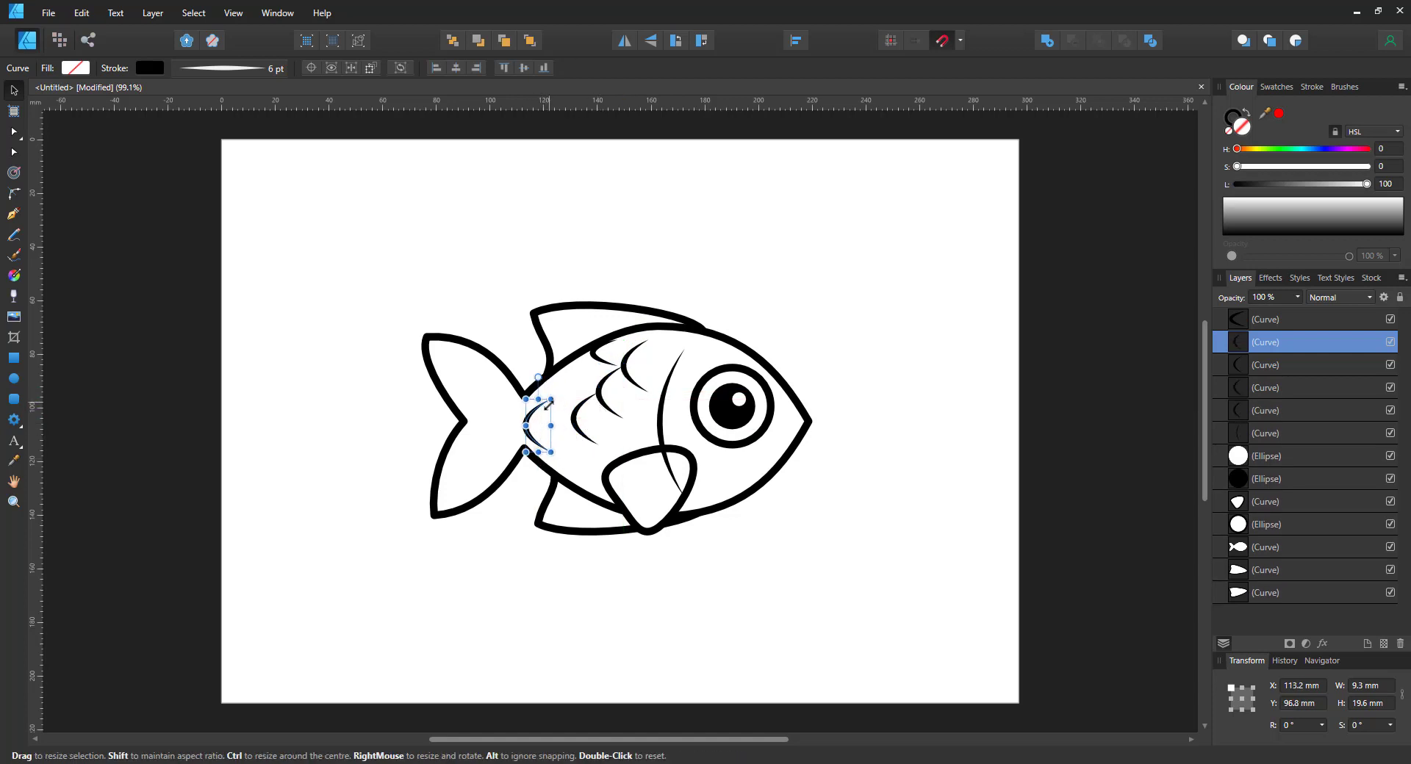
# - Bring the side fin to the front so it covers the lower end of the gill arc
pyautogui.click(676, 505)
pyautogui.hotkey('ctrl', ']')
pyautogui.hotkey('ctrl', 'shift', ']')
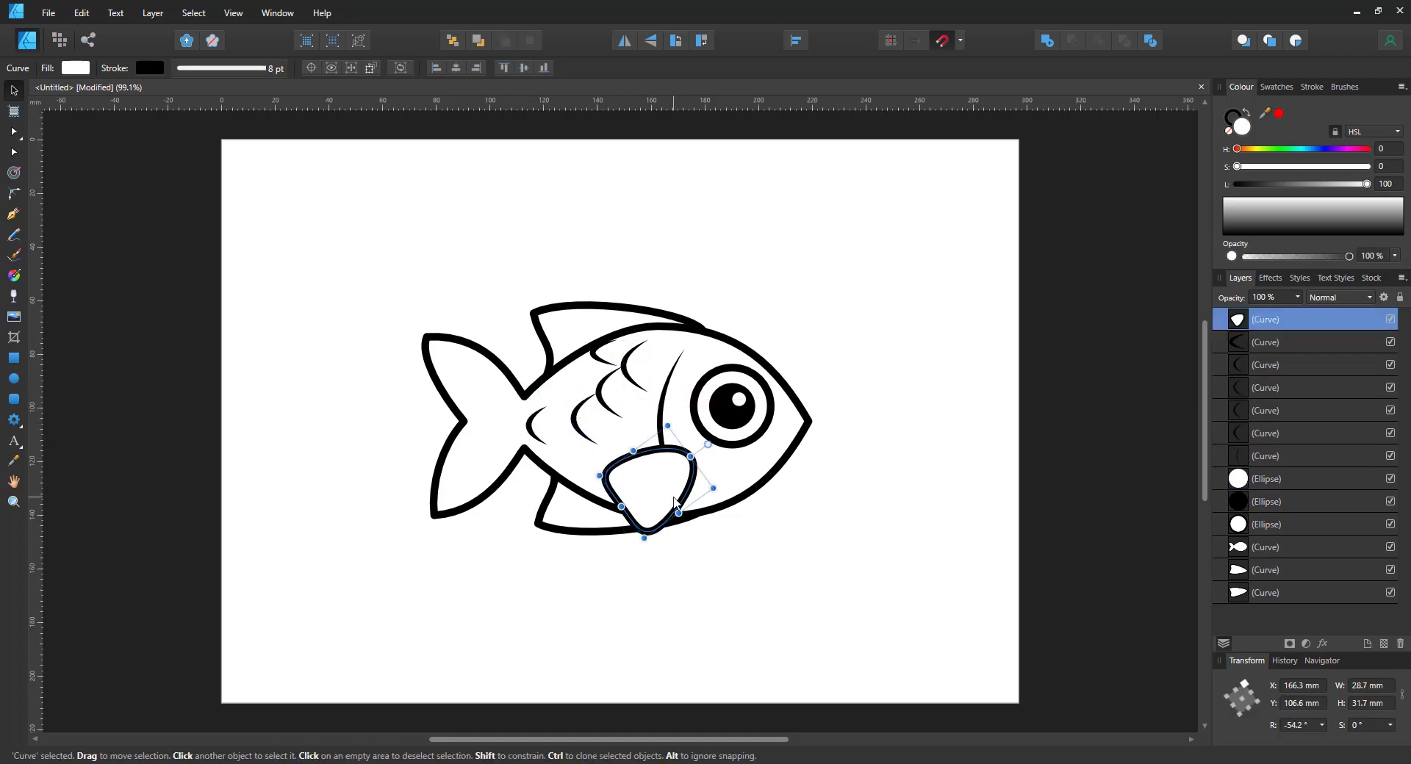
# - Duplicate the gill arc, bring the copy to the front, straighten it, and shape it and another copy into two rays on the side fin
pyautogui.click(660, 406)
pyautogui.hotkey('ctrl', 'j')
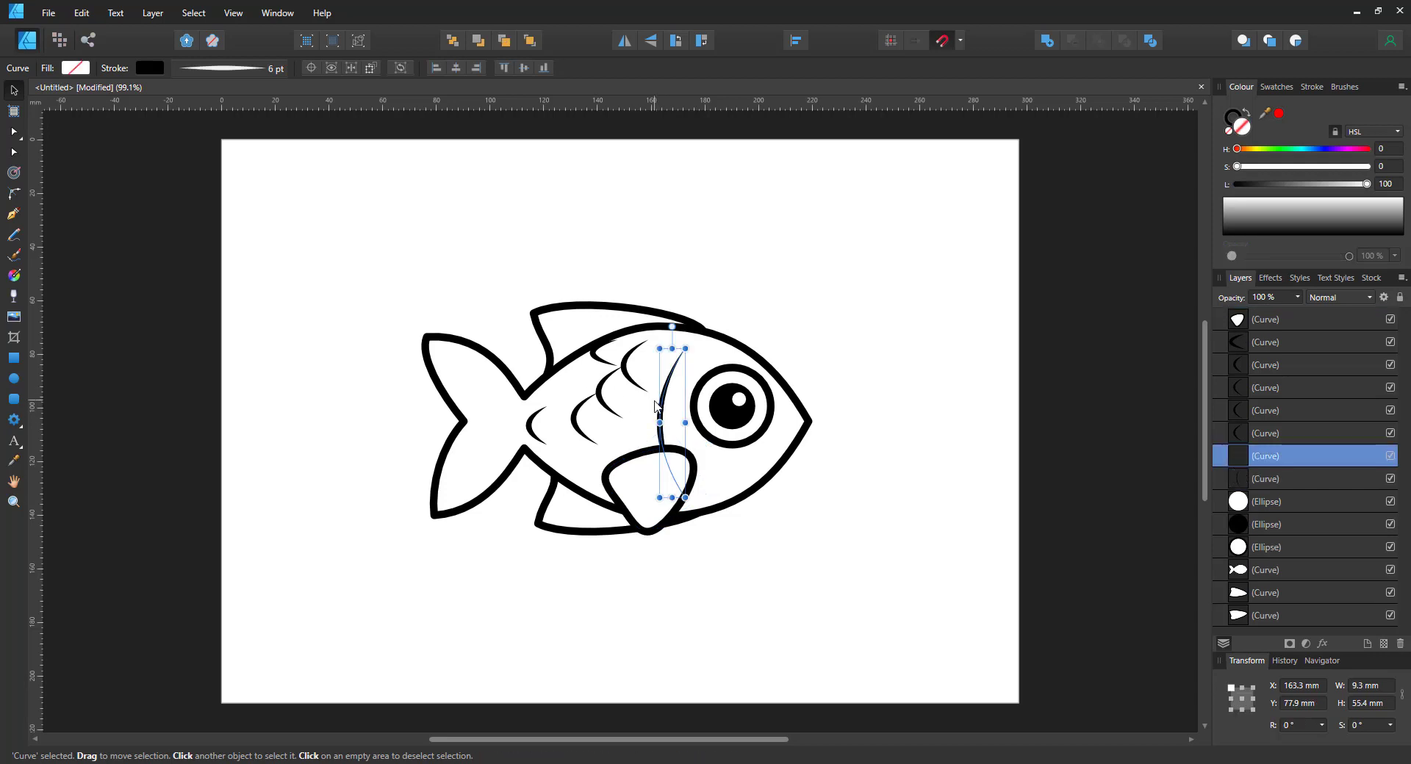
pyautogui.hotkey('ctrl', 'shift', ']')
pyautogui.press('a')
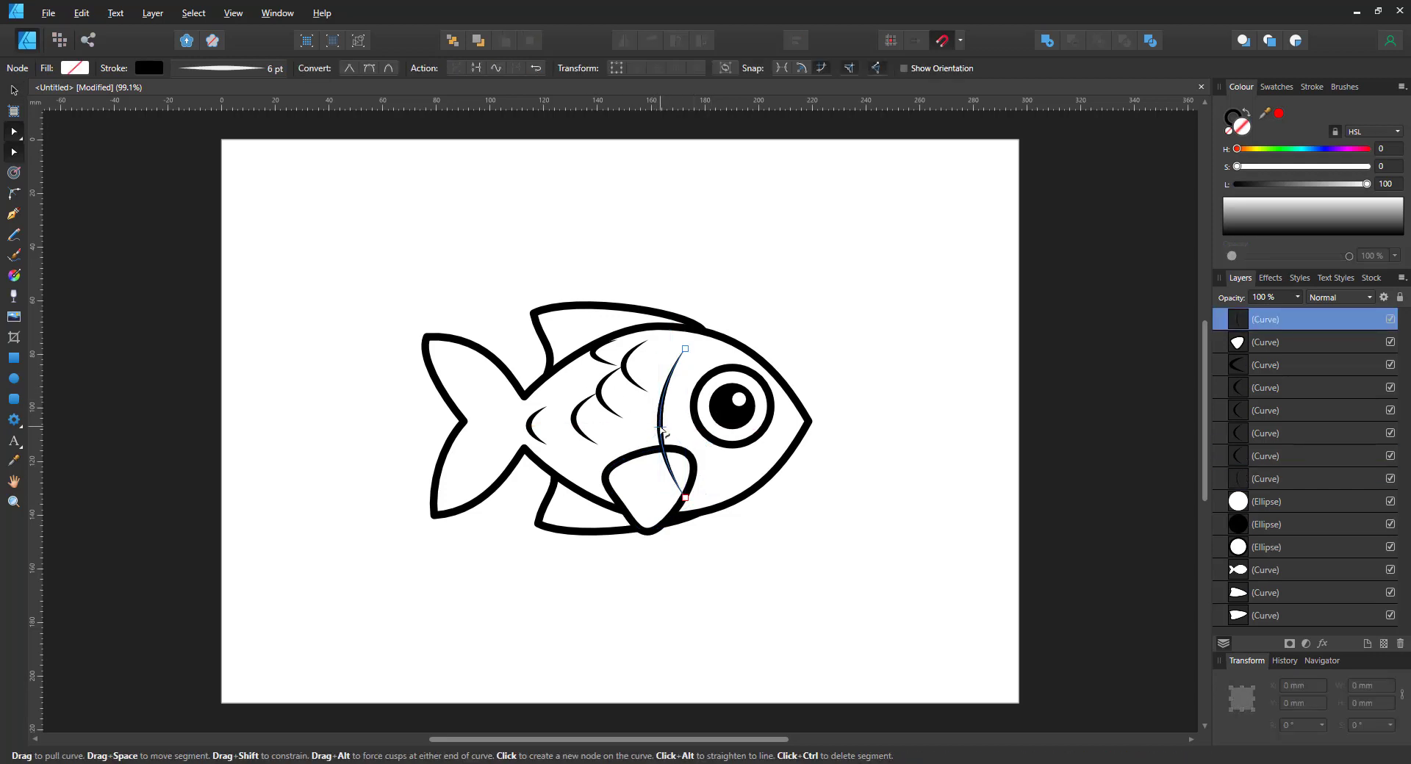
pyautogui.keyDown('alt'); pyautogui.click(660, 428); pyautogui.keyUp('alt')
pyautogui.moveTo(687, 351); pyautogui.dragTo(619, 482)
pyautogui.hotkey('ctrl', 'j')
pyautogui.click(689, 467)
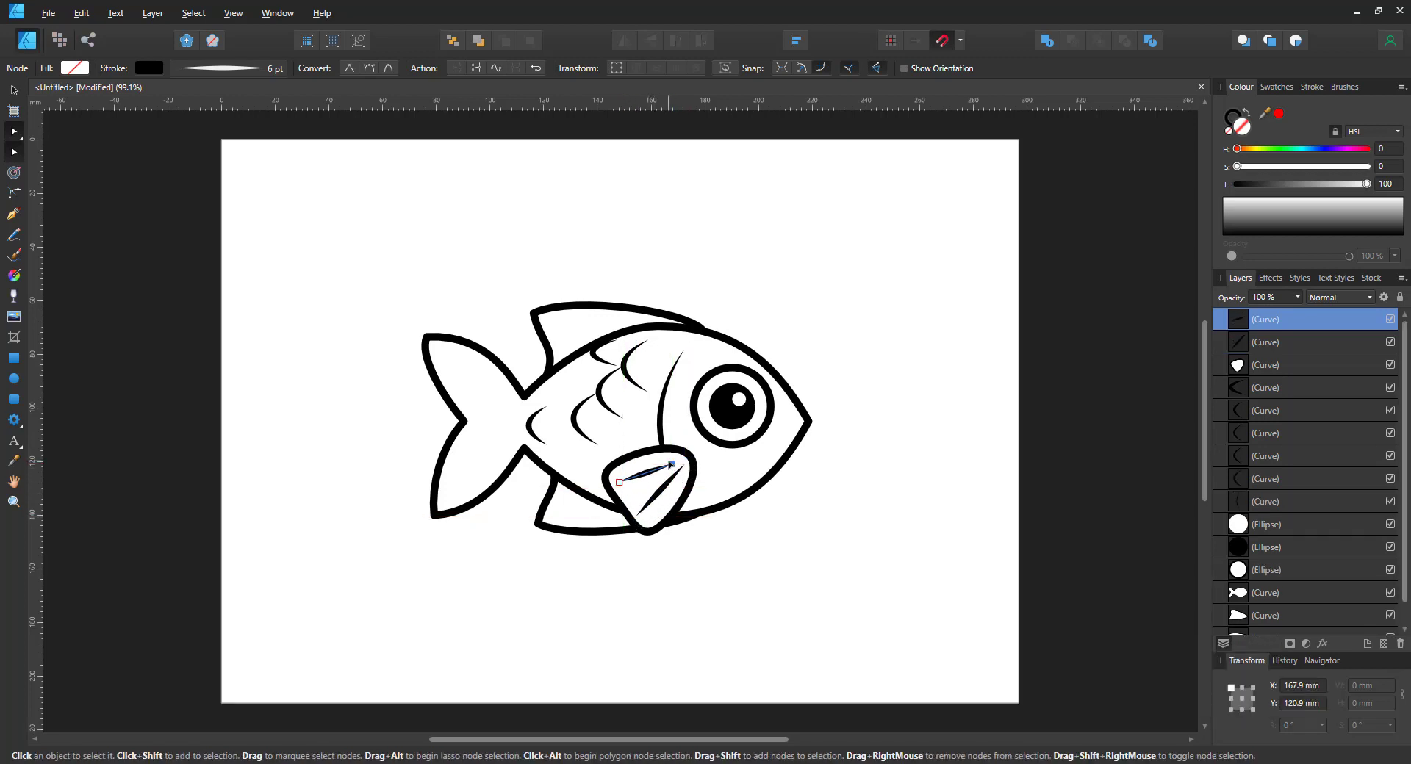
# - Duplicate the side fin's rays and arrange the copies as four slanted rays across the dorsal fin
pyautogui.keyDown('shift'); pyautogui.click(665, 498); pyautogui.keyUp('shift')
pyautogui.hotkey('ctrl', 'j')
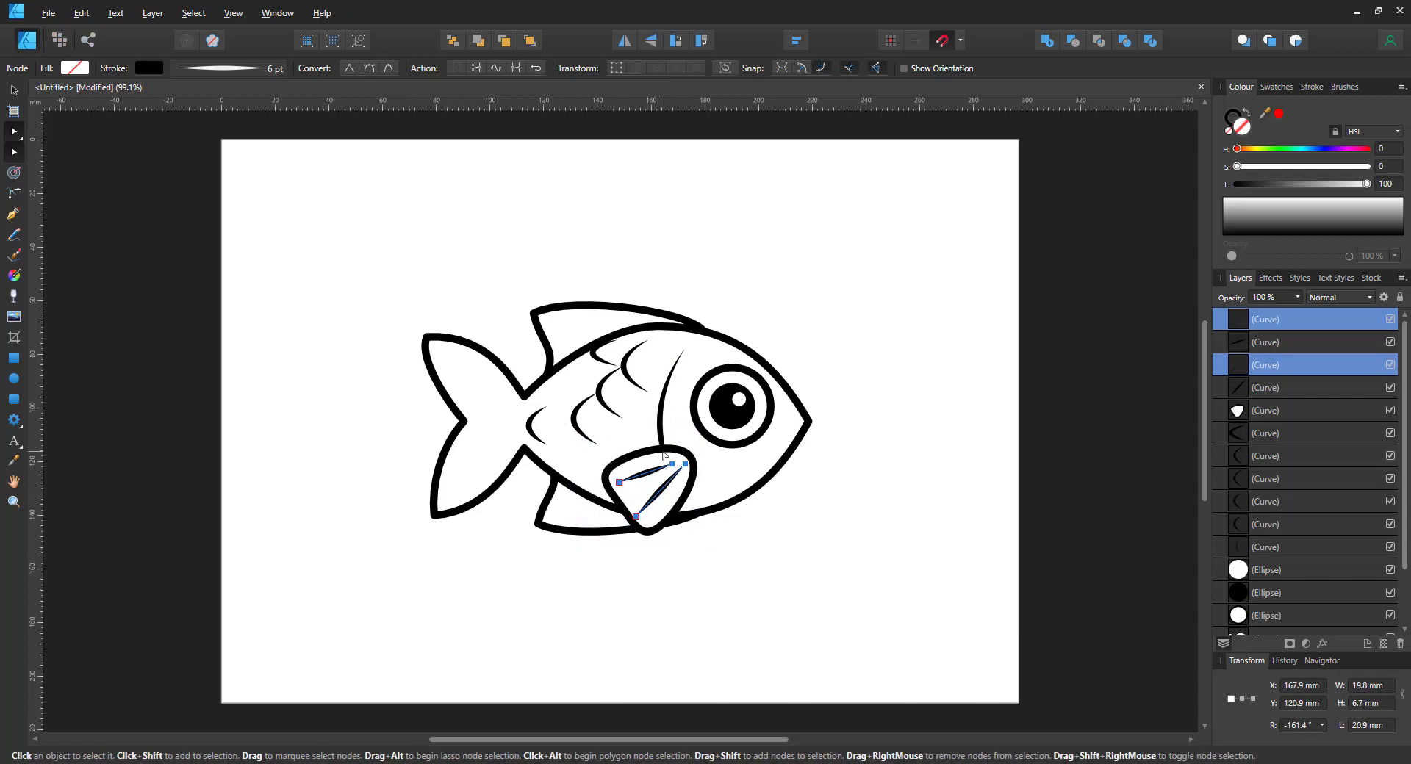
pyautogui.moveTo(654, 498); pyautogui.dragTo(568, 369)
pyautogui.moveTo(604, 322); pyautogui.dragTo(573, 315)
pyautogui.moveTo(568, 368); pyautogui.dragTo(645, 340)
pyautogui.hotkey('ctrl', 'j')
pyautogui.press('v')
pyautogui.click(588, 342)
pyautogui.click(564, 340)
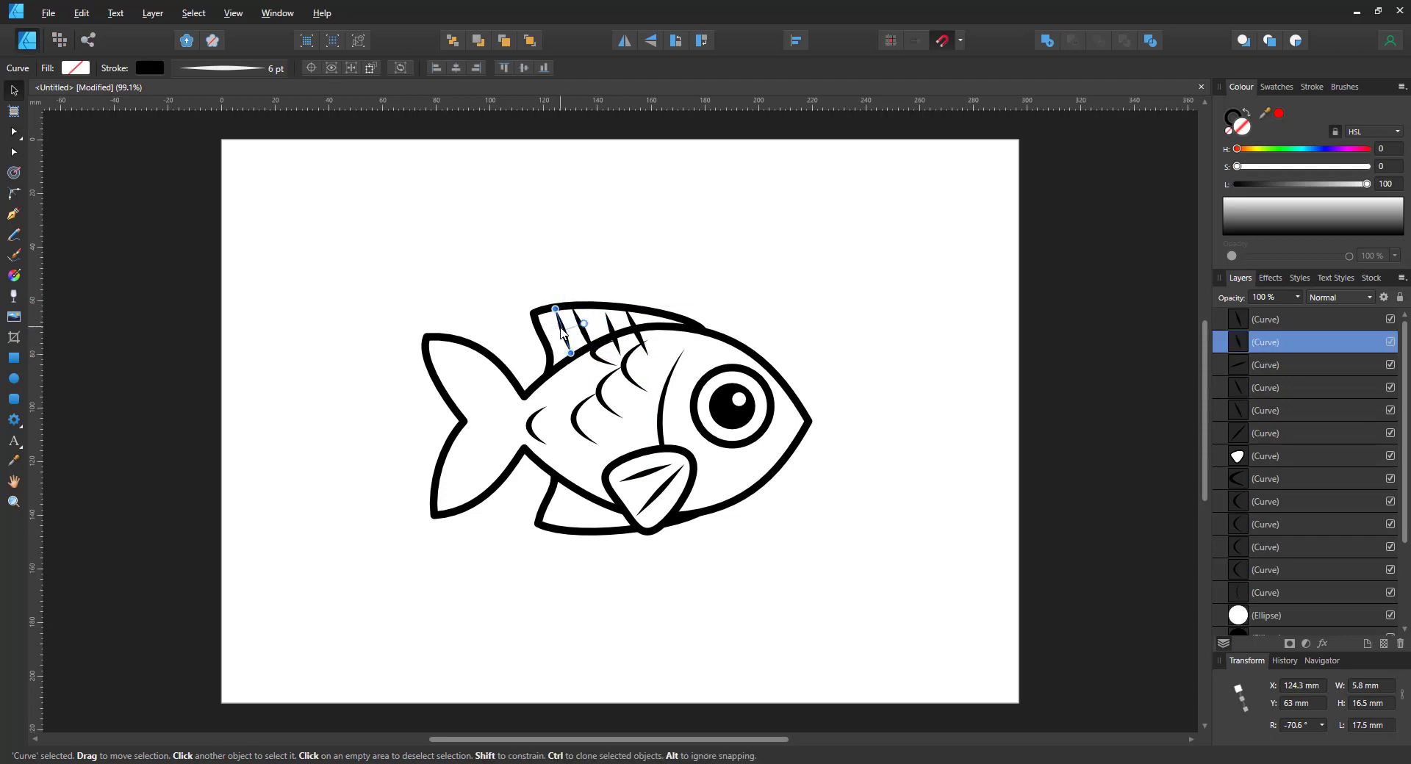
# - Adjust the end nodes of the dorsal fin rays so they run from the fin's upper edge to the body outline
pyautogui.press('a')
pyautogui.click(576, 310)
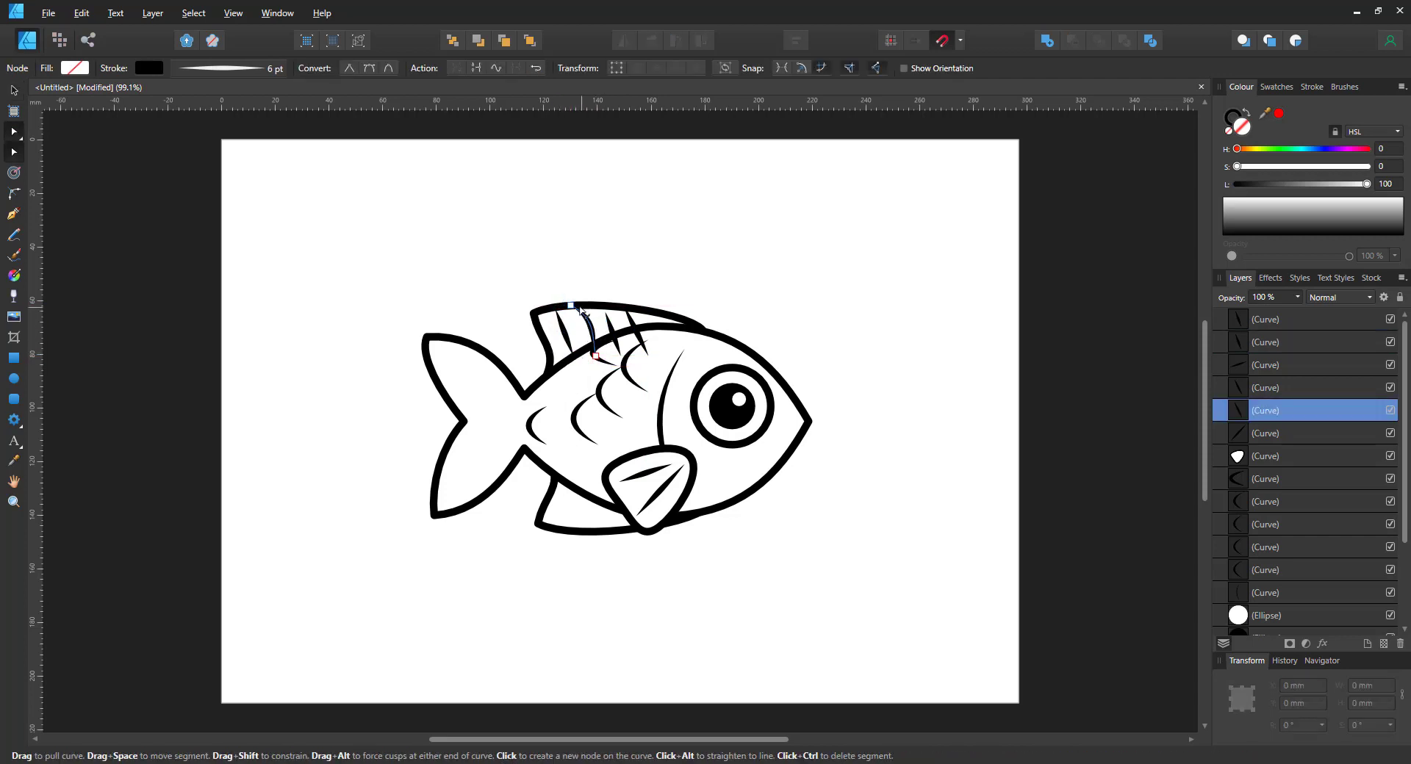
pyautogui.moveTo(571, 304); pyautogui.dragTo(580, 304)
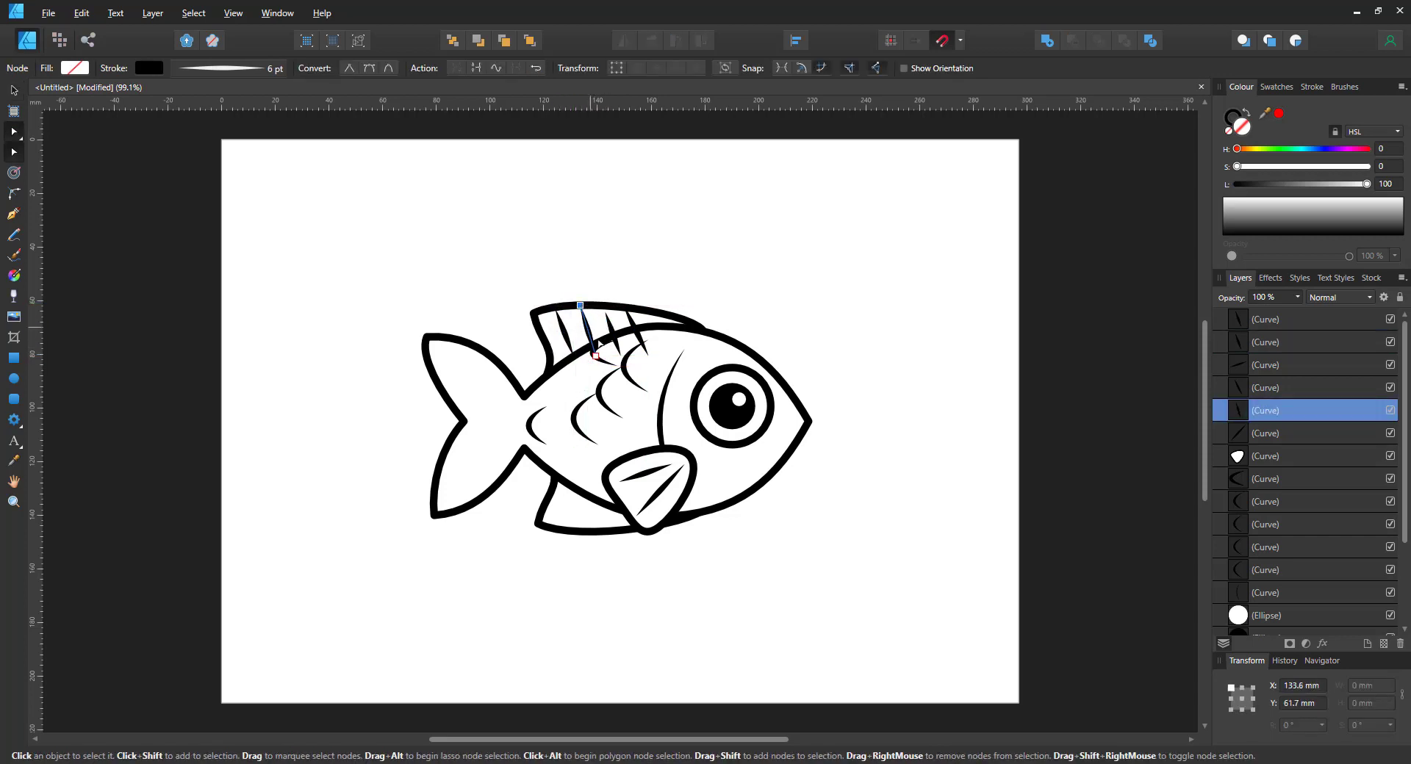
pyautogui.click(613, 335)
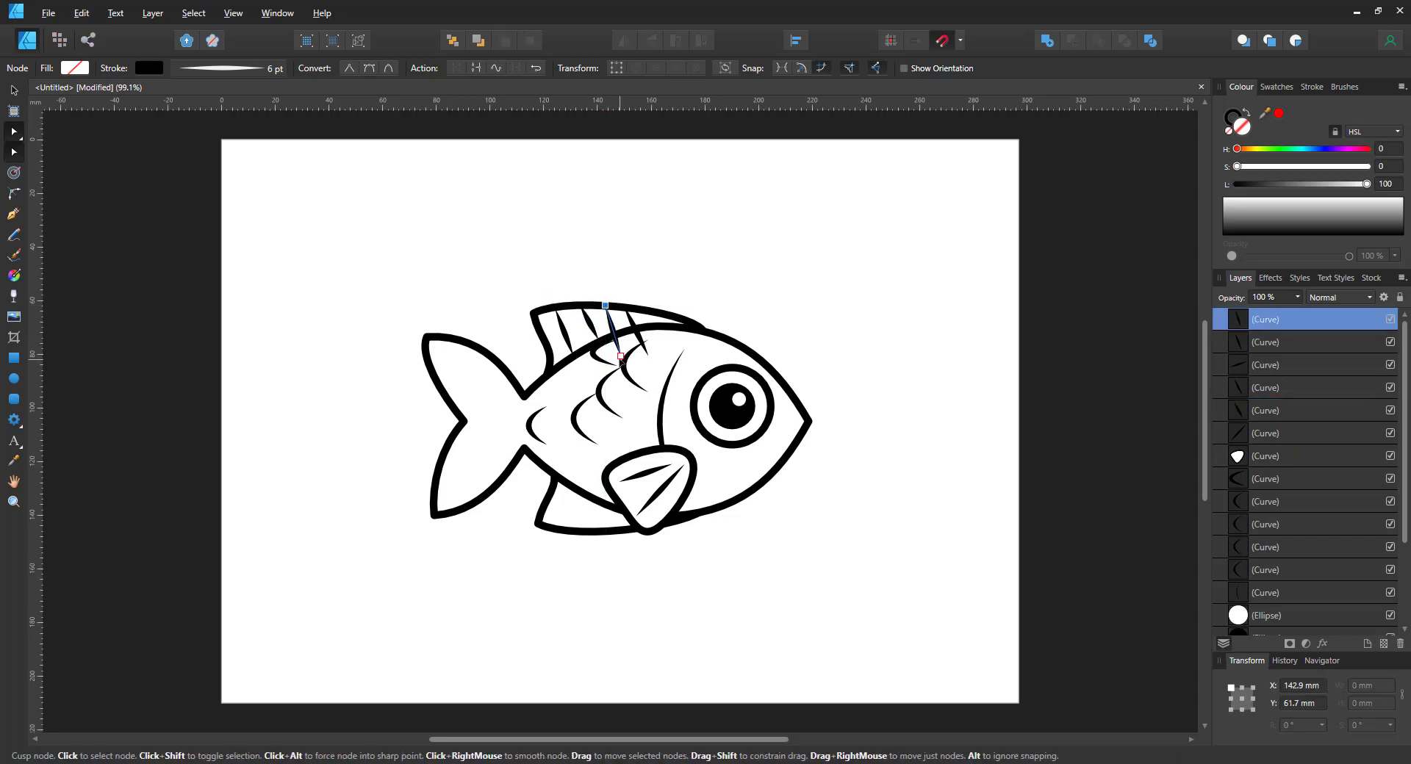
pyautogui.moveTo(620, 356)
pyautogui.mouseDown()
pyautogui.moveTo(616, 332)
pyautogui.moveTo(636, 309)
pyautogui.moveTo(645, 332)
pyautogui.mouseUp()
pyautogui.click(629, 317)
pyautogui.moveTo(674, 269); pyautogui.dragTo(516, 374)
# - Select the dorsal fin rays, reset their pressure profile, and lower its start to zero for a one-sided taper
pyautogui.press('v')
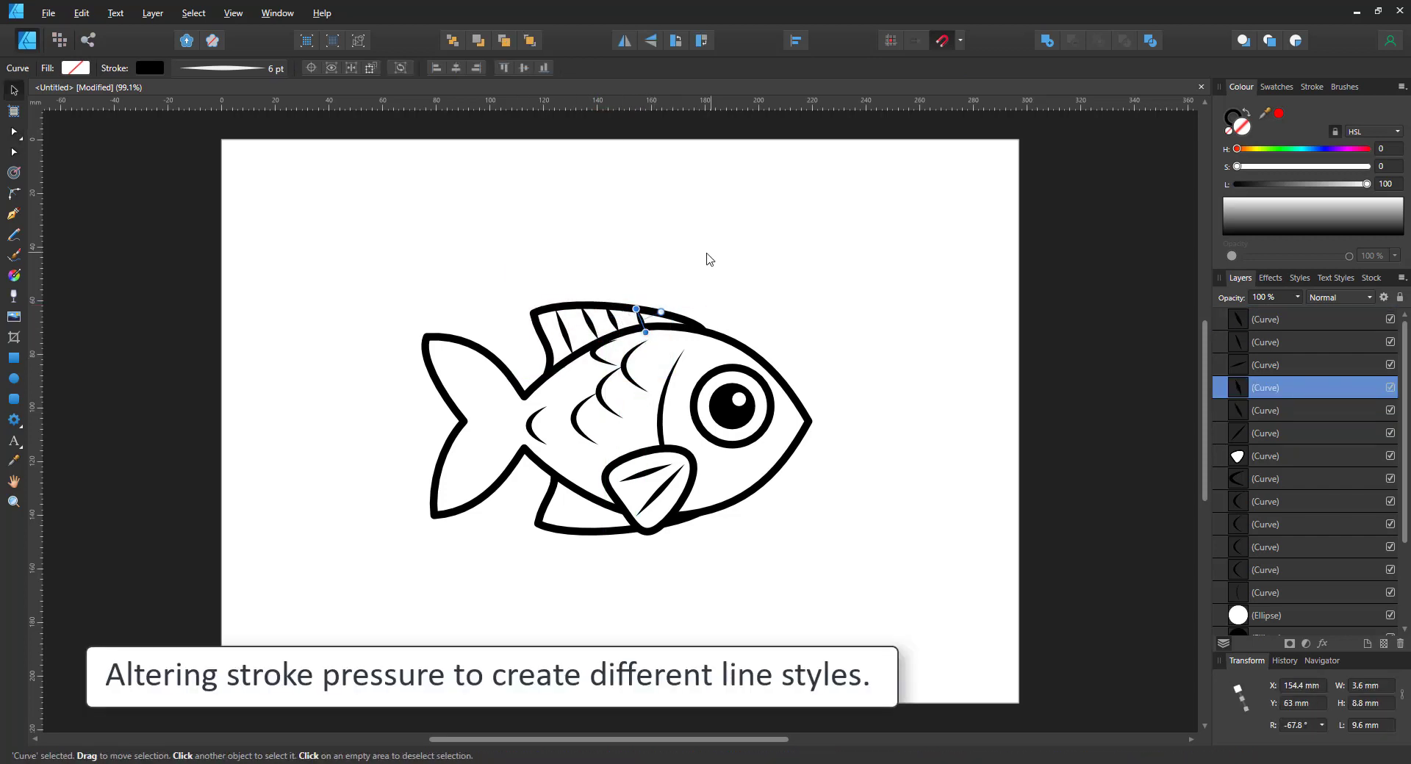
pyautogui.moveTo(671, 283); pyautogui.dragTo(530, 376)
pyautogui.press('p')
pyautogui.click(199, 67)
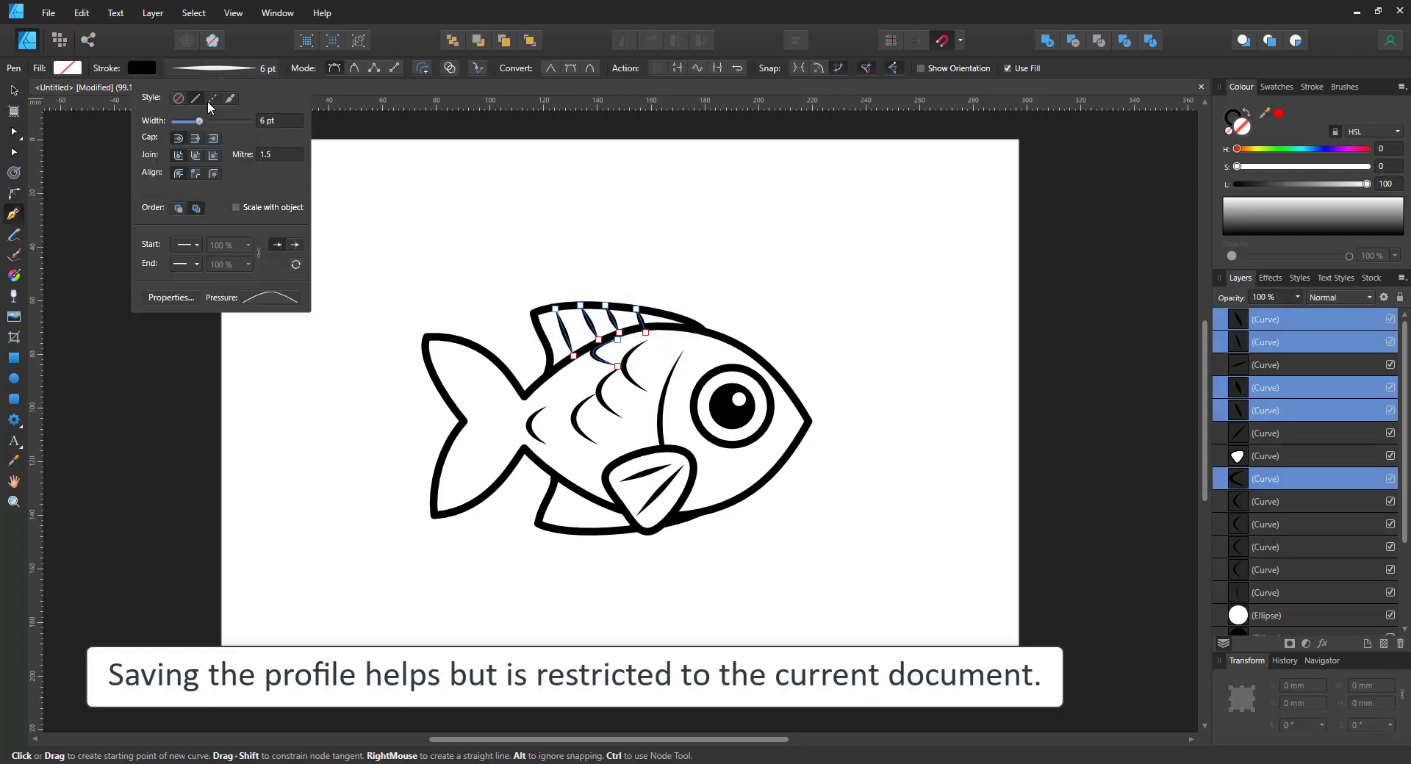
pyautogui.click(278, 297)
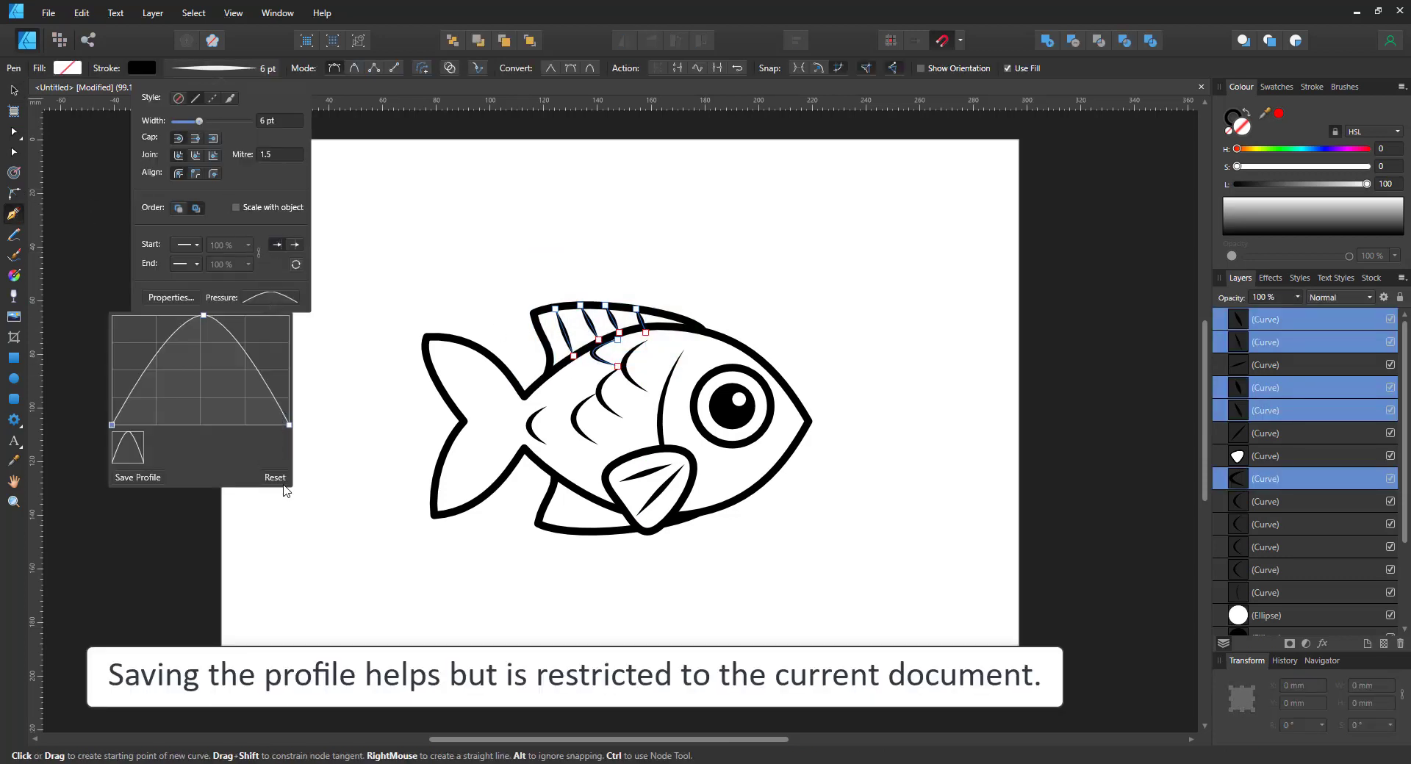
pyautogui.click(276, 477)
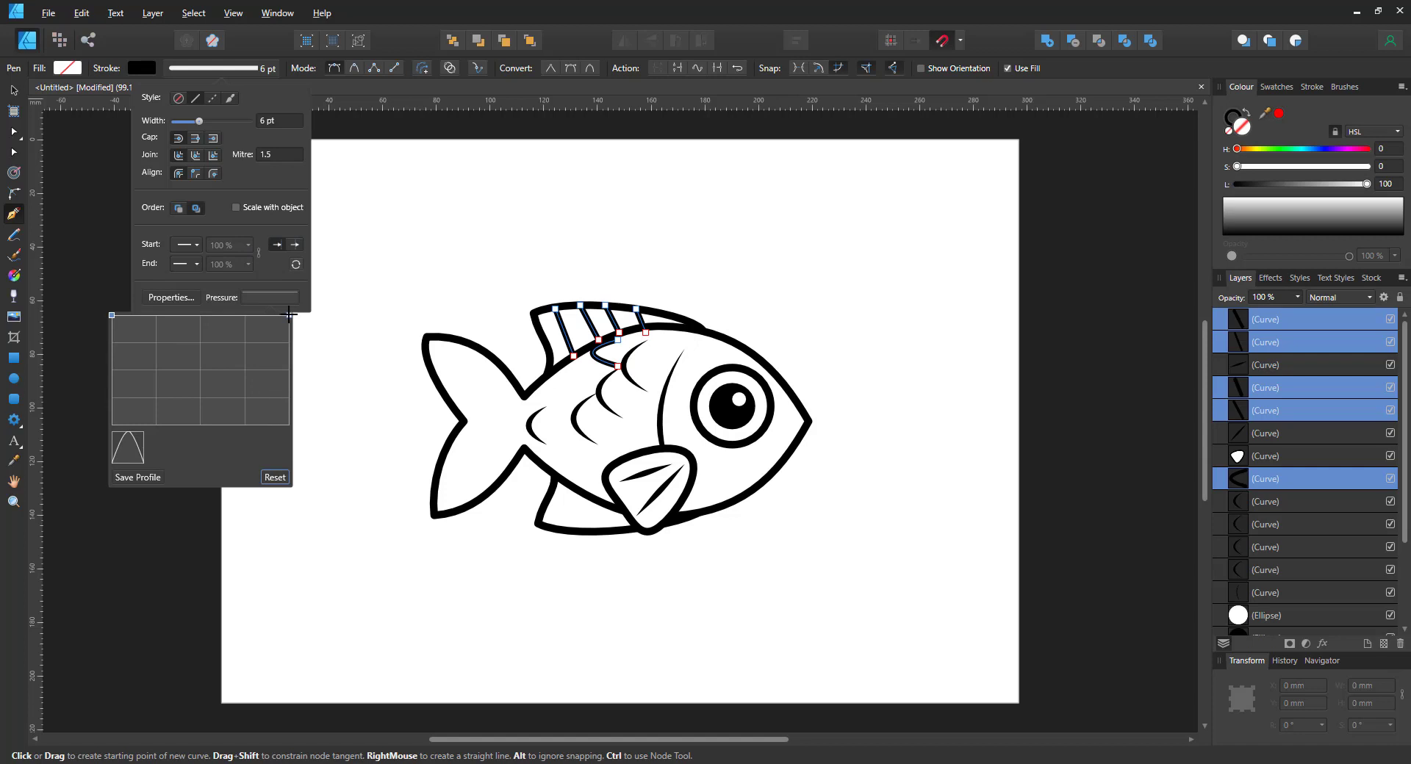
pyautogui.moveTo(289, 314)
pyautogui.mouseDown()
pyautogui.moveTo(289, 425)
pyautogui.moveTo(288, 316)
pyautogui.mouseUp()
pyautogui.moveTo(112, 315); pyautogui.dragTo(115, 500)
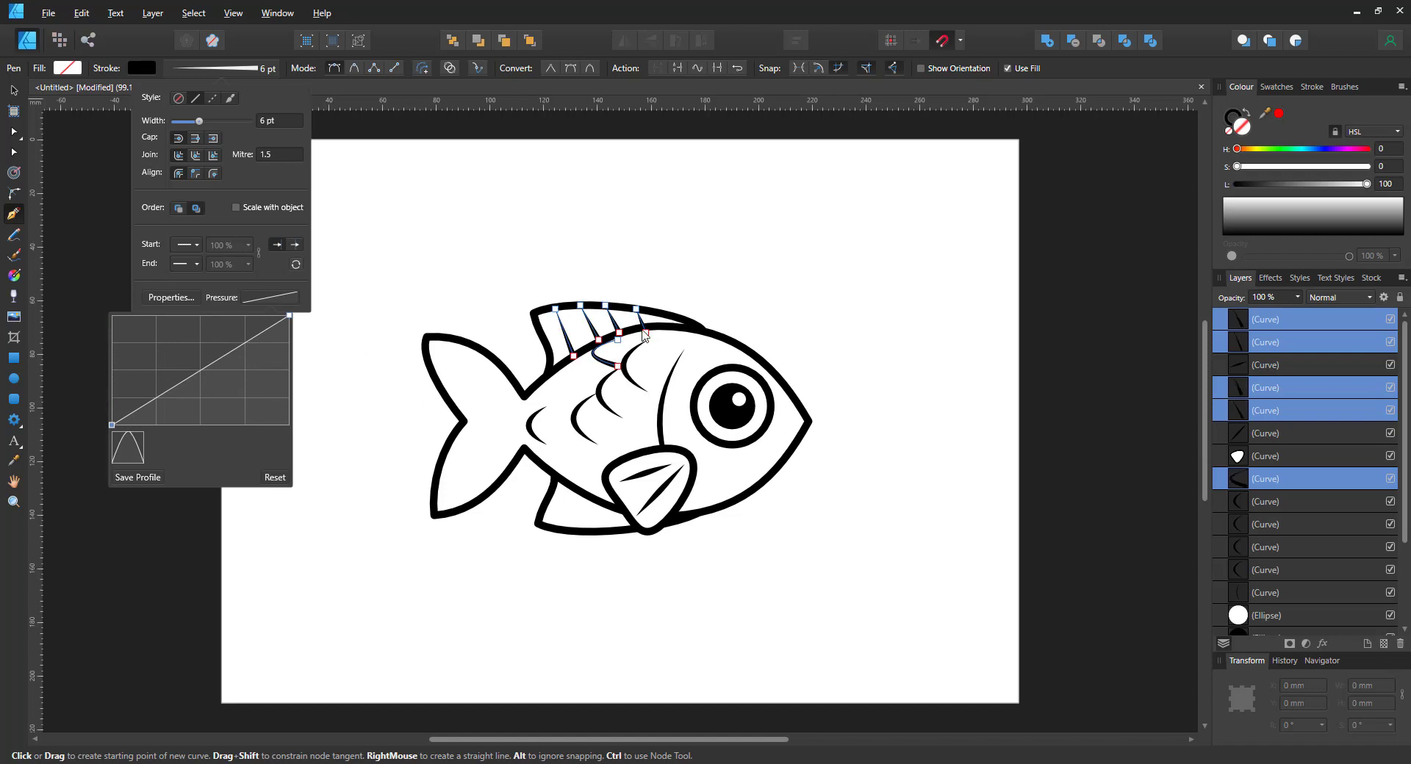
# - Pull the front dorsal ray's lower end onto the body outline, and restore the upper scale arc's stroke tapering toward both ends
pyautogui.click(644, 329)
pyautogui.press('a')
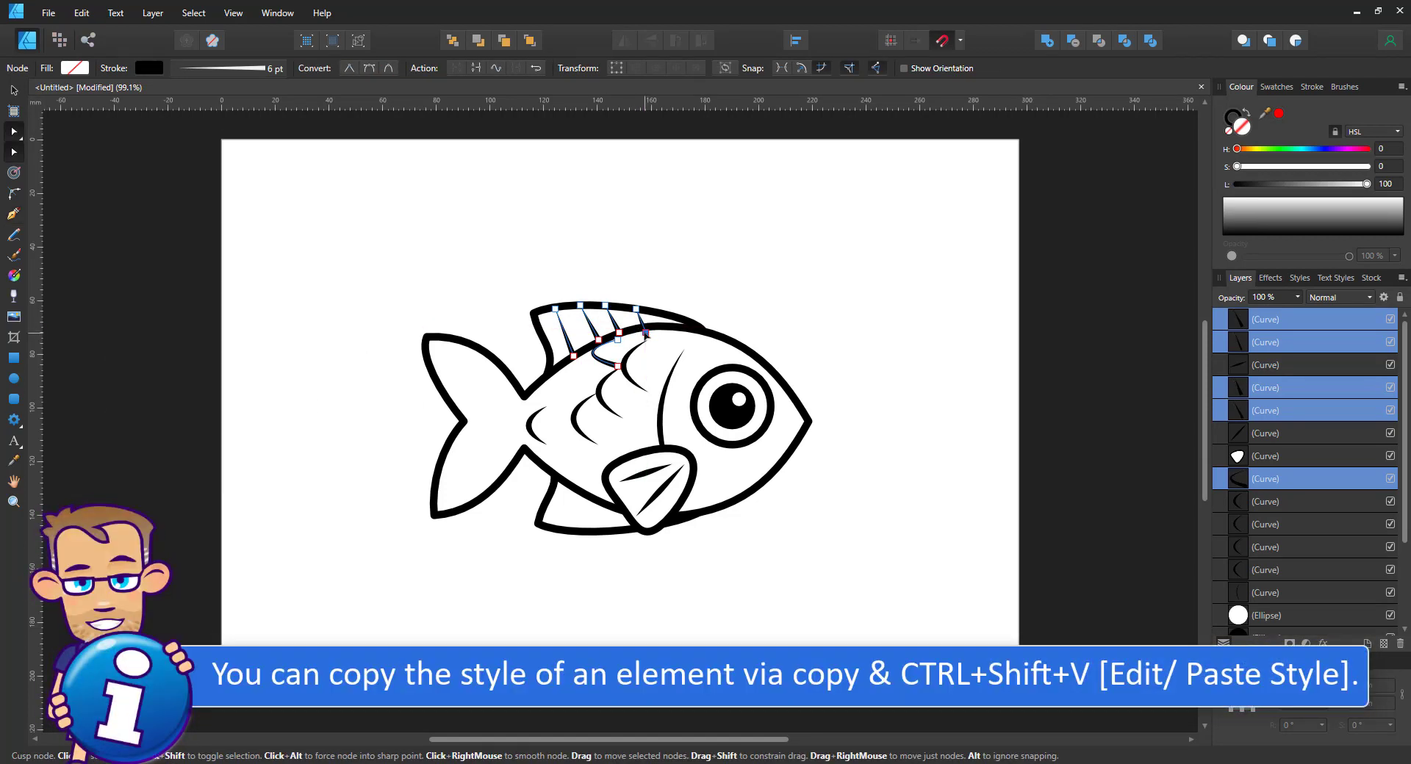
pyautogui.moveTo(645, 332); pyautogui.dragTo(645, 326)
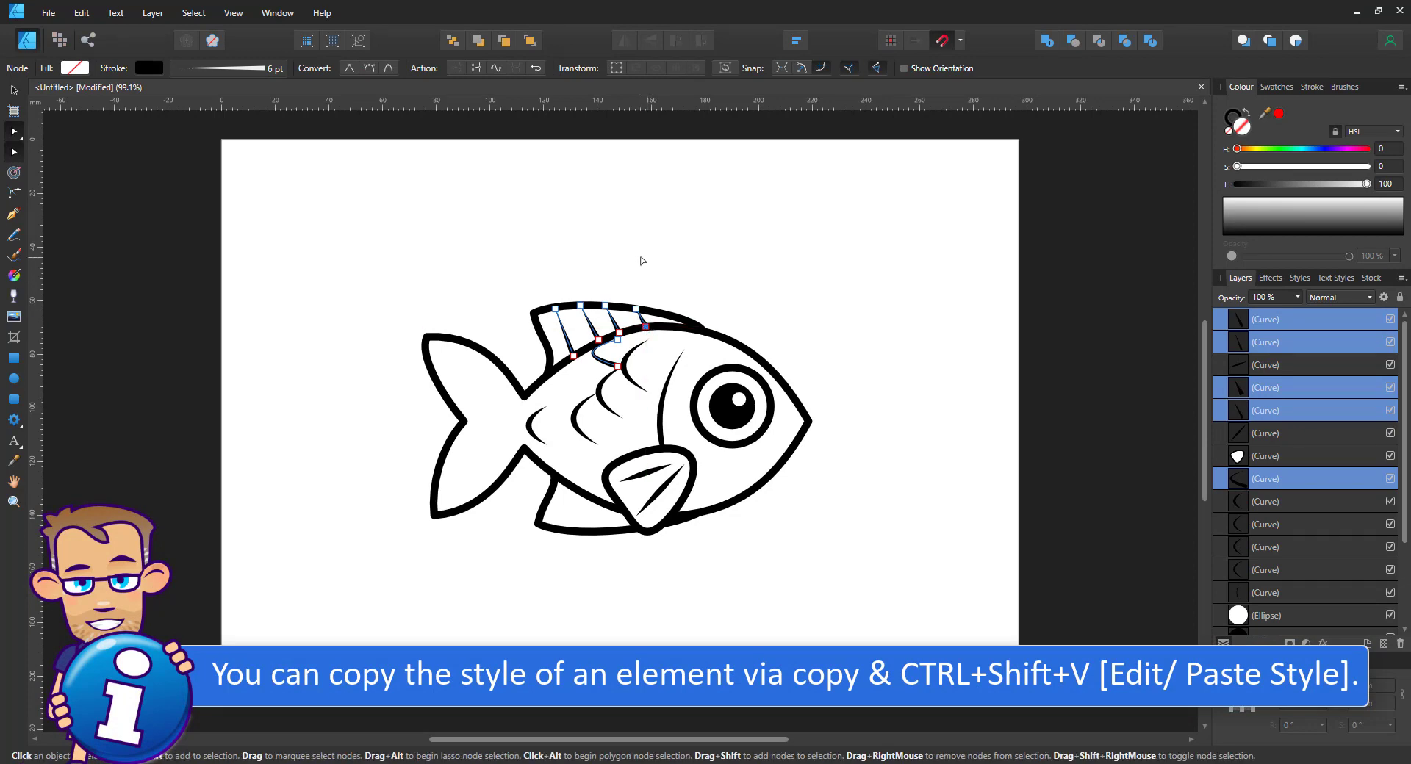
pyautogui.click(643, 260)
pyautogui.click(633, 377)
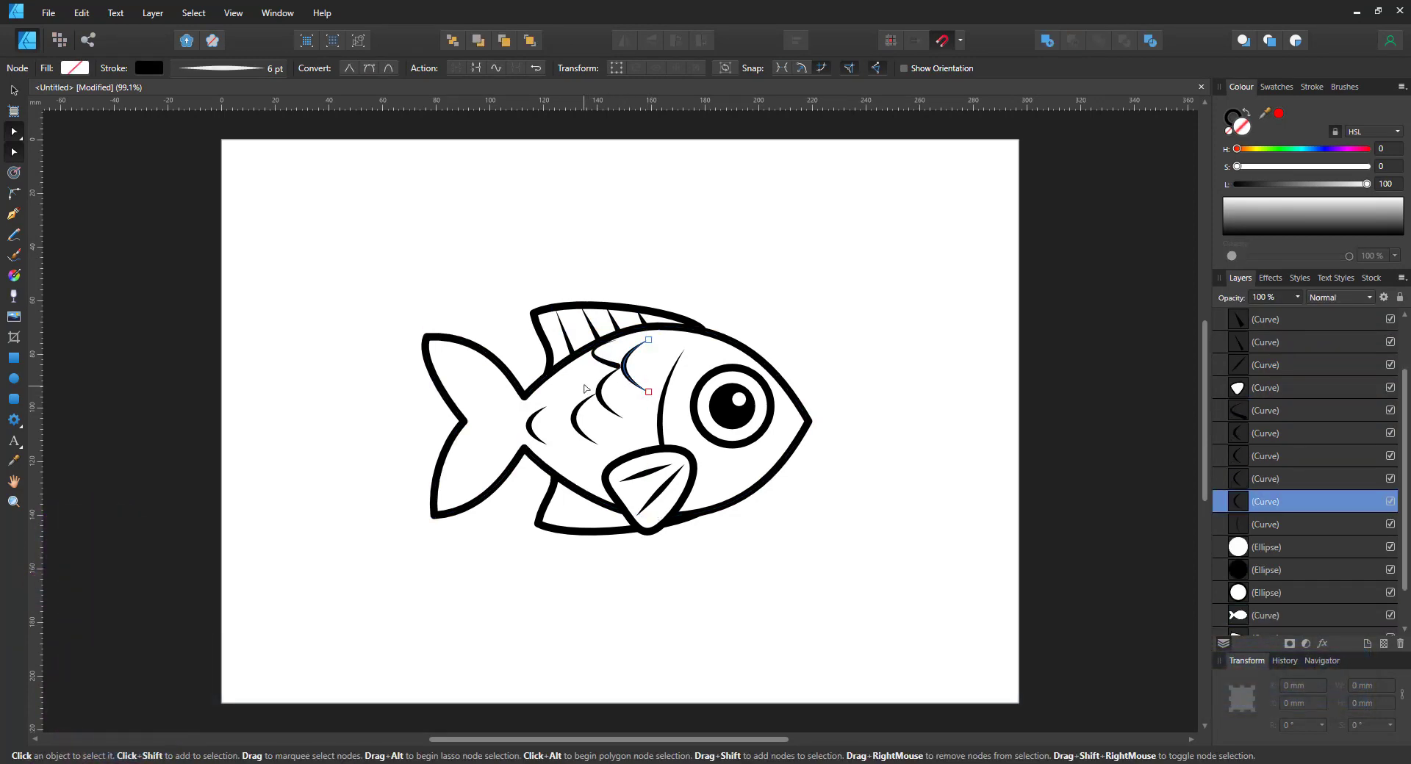
pyautogui.click(599, 351)
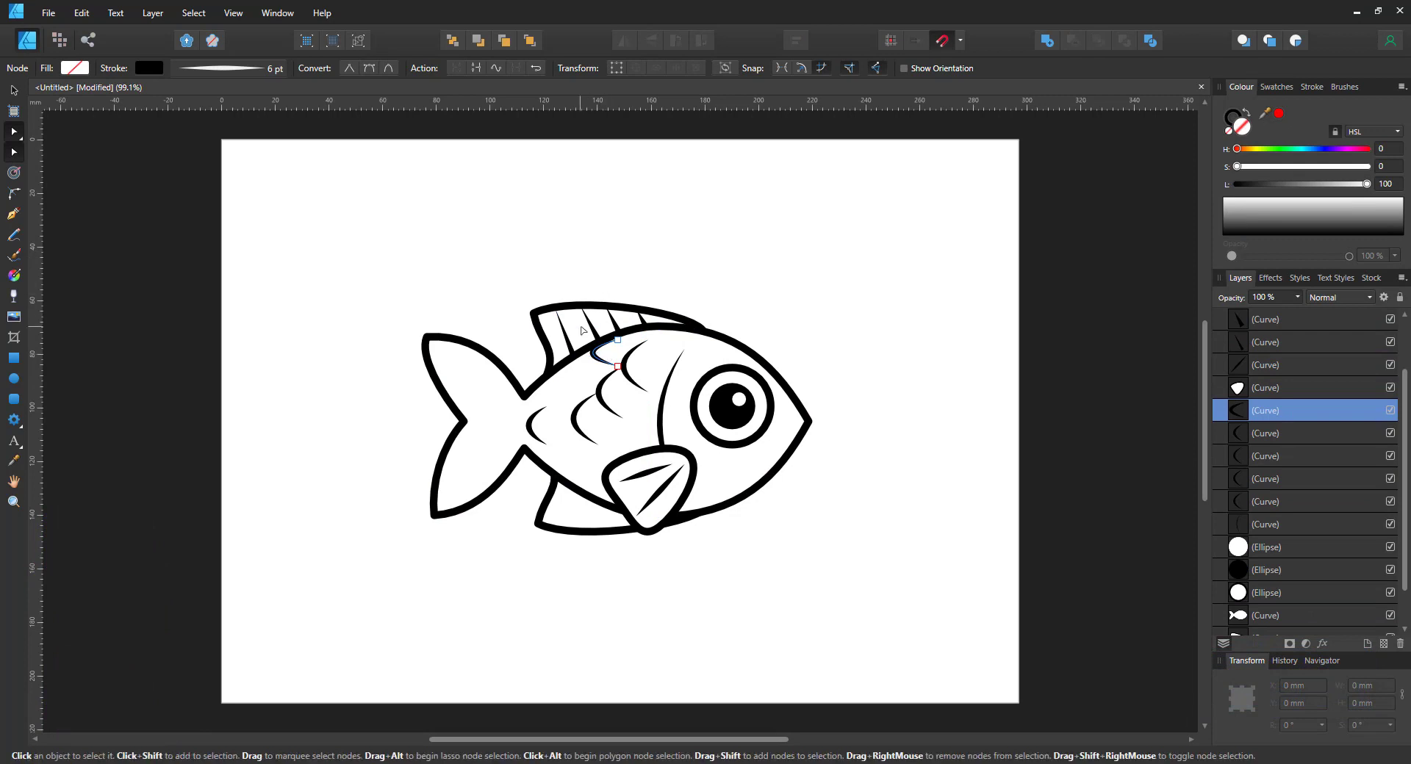
# - Duplicate a dorsal fin ray, flip it vertically, and arrange three copies as rays in the belly fin
pyautogui.click(588, 327)
pyautogui.hotkey('ctrl', 'j')
pyautogui.press('v')
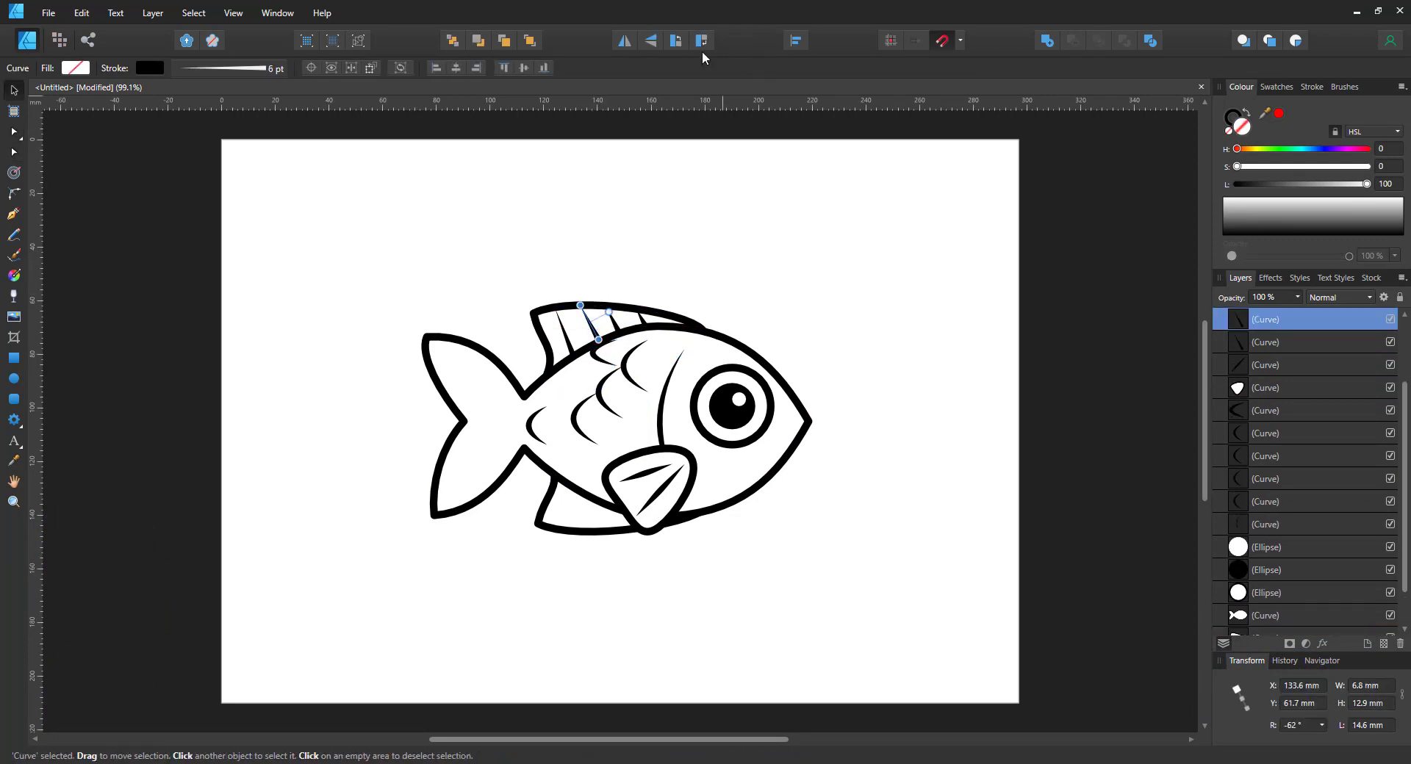
pyautogui.click(649, 40)
pyautogui.moveTo(590, 322); pyautogui.dragTo(605, 531)
pyautogui.hotkey('ctrl', 'j')
pyautogui.hotkey('ctrl', 'j')
# - Duplicate a belly fin ray and stretch the copy along the tail's lower lobe toward the tail base
pyautogui.press('a')
pyautogui.hotkey('ctrl', 'j')
pyautogui.moveTo(595, 483)
pyautogui.mouseDown()
pyautogui.moveTo(624, 523)
pyautogui.moveTo(479, 439)
pyautogui.moveTo(508, 438)
pyautogui.moveTo(512, 472)
pyautogui.moveTo(440, 497)
pyautogui.mouseUp()
pyautogui.moveTo(508, 439); pyautogui.dragTo(507, 445)
# - Reshape the tail ray's pressure profile with an added point near the thick end, and lower the end point slightly
pyautogui.click(235, 67)
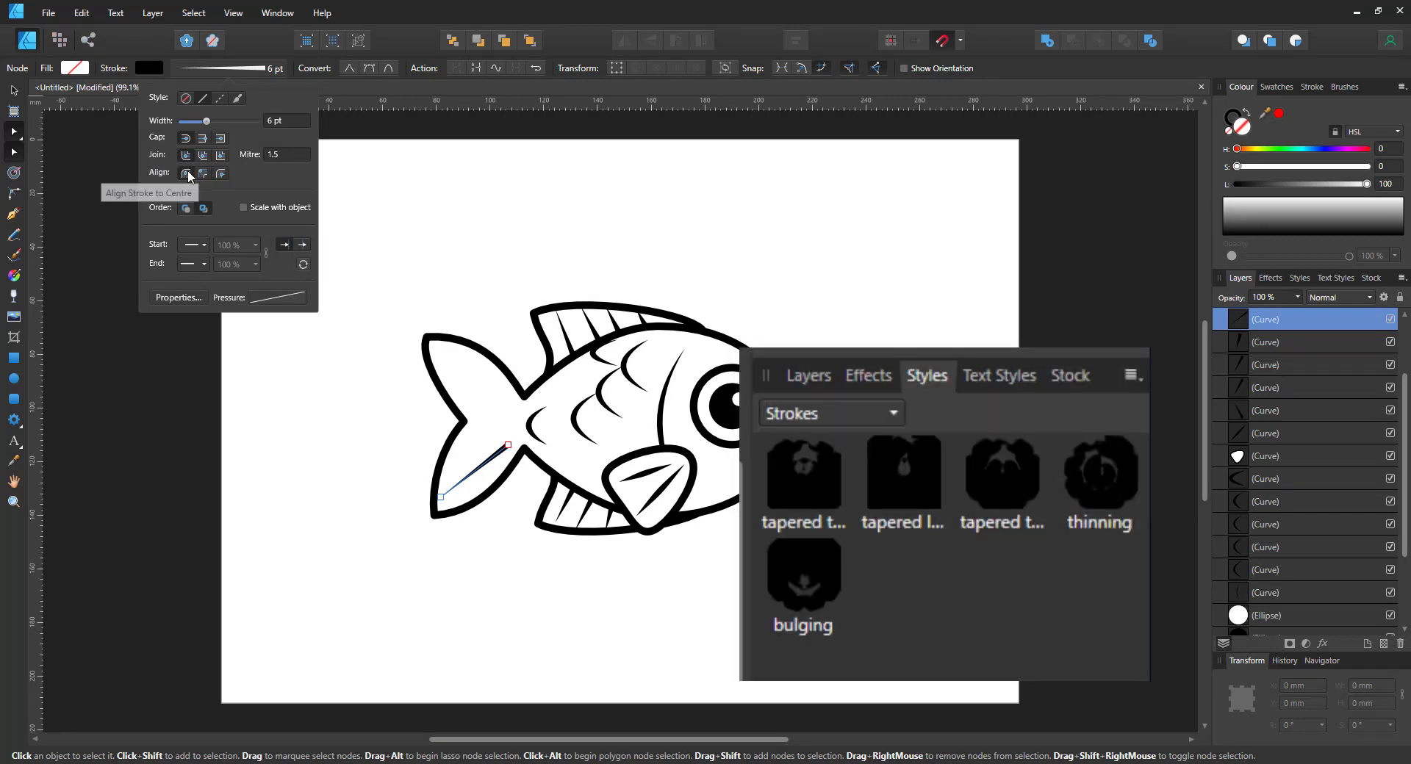
pyautogui.click(297, 298)
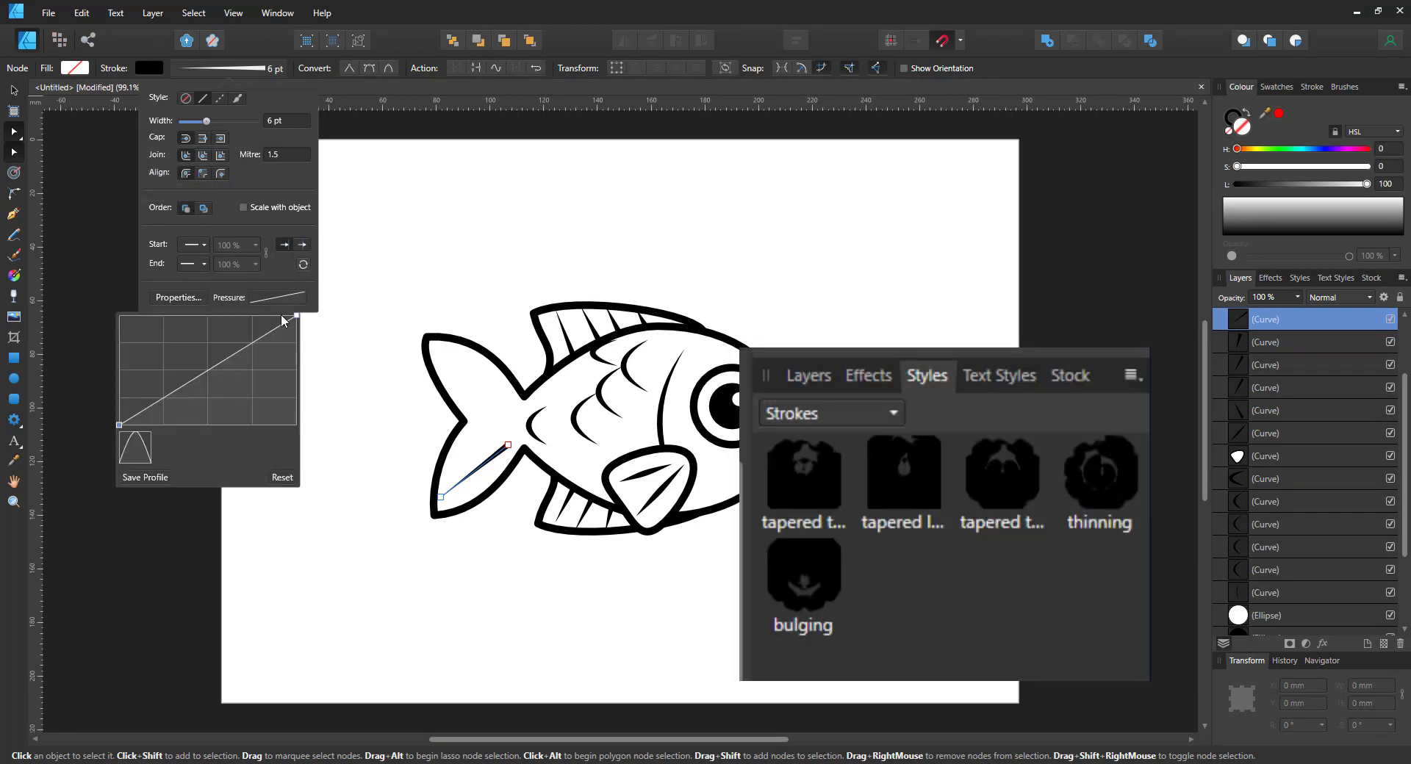
pyautogui.moveTo(256, 341)
pyautogui.mouseDown()
pyautogui.moveTo(241, 326)
pyautogui.moveTo(311, 353)
pyautogui.mouseUp()
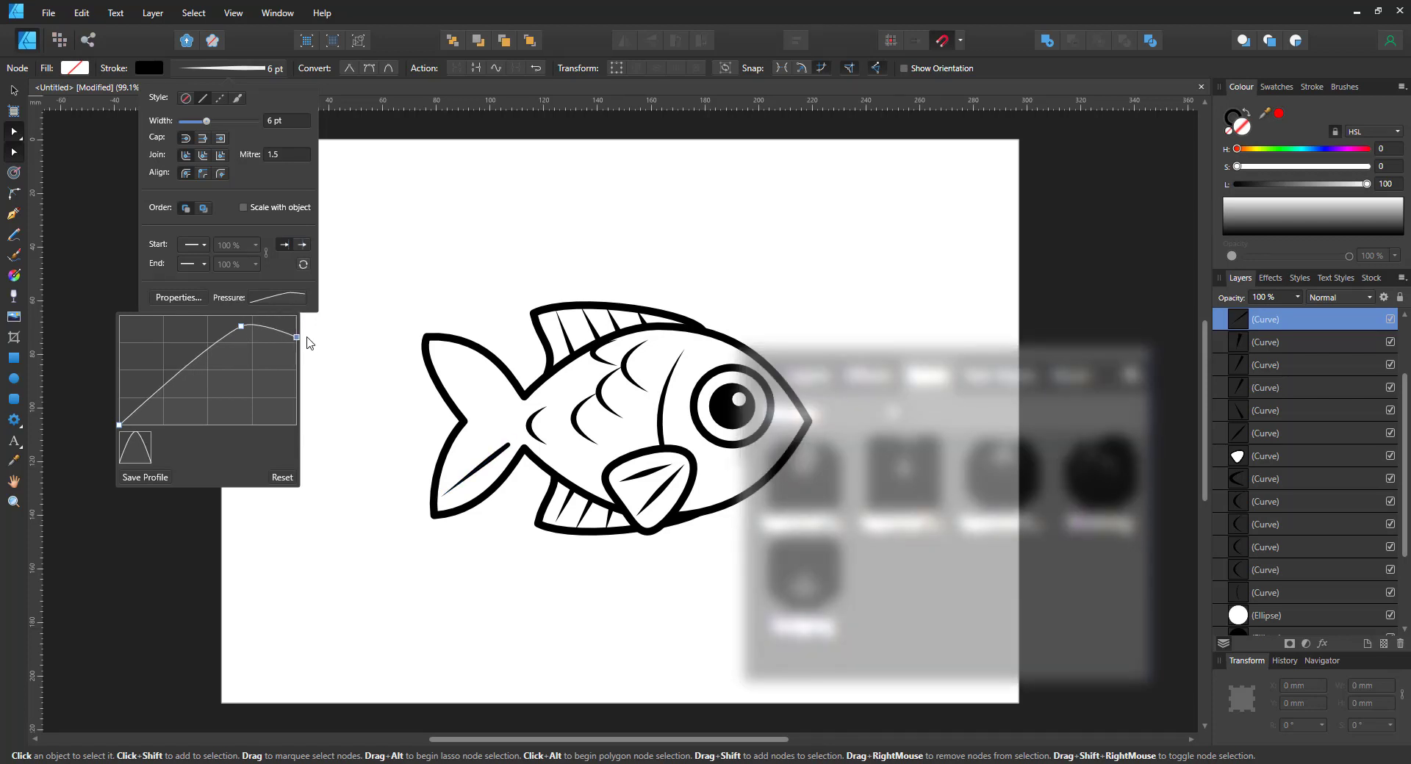
pyautogui.click(513, 533)
# - Duplicate the tail ray and fan the copies out so that five rays spread across both tail lobes
pyautogui.moveTo(442, 497)
pyautogui.mouseDown()
pyautogui.moveTo(455, 456)
pyautogui.moveTo(513, 433)
pyautogui.moveTo(461, 448)
pyautogui.moveTo(482, 421)
pyautogui.moveTo(507, 419)
pyautogui.moveTo(474, 423)
pyautogui.moveTo(454, 400)
pyautogui.moveTo(508, 405)
pyautogui.moveTo(441, 355)
pyautogui.mouseUp()
pyautogui.hotkey('ctrl', 'j')
pyautogui.hotkey('ctrl', 'j')
pyautogui.hotkey('ctrl', 'j')
pyautogui.hotkey('ctrl', 'j')
# - Adjust the inner end nodes of the middle tail rays so they converge evenly at the tail base
pyautogui.click(511, 409)
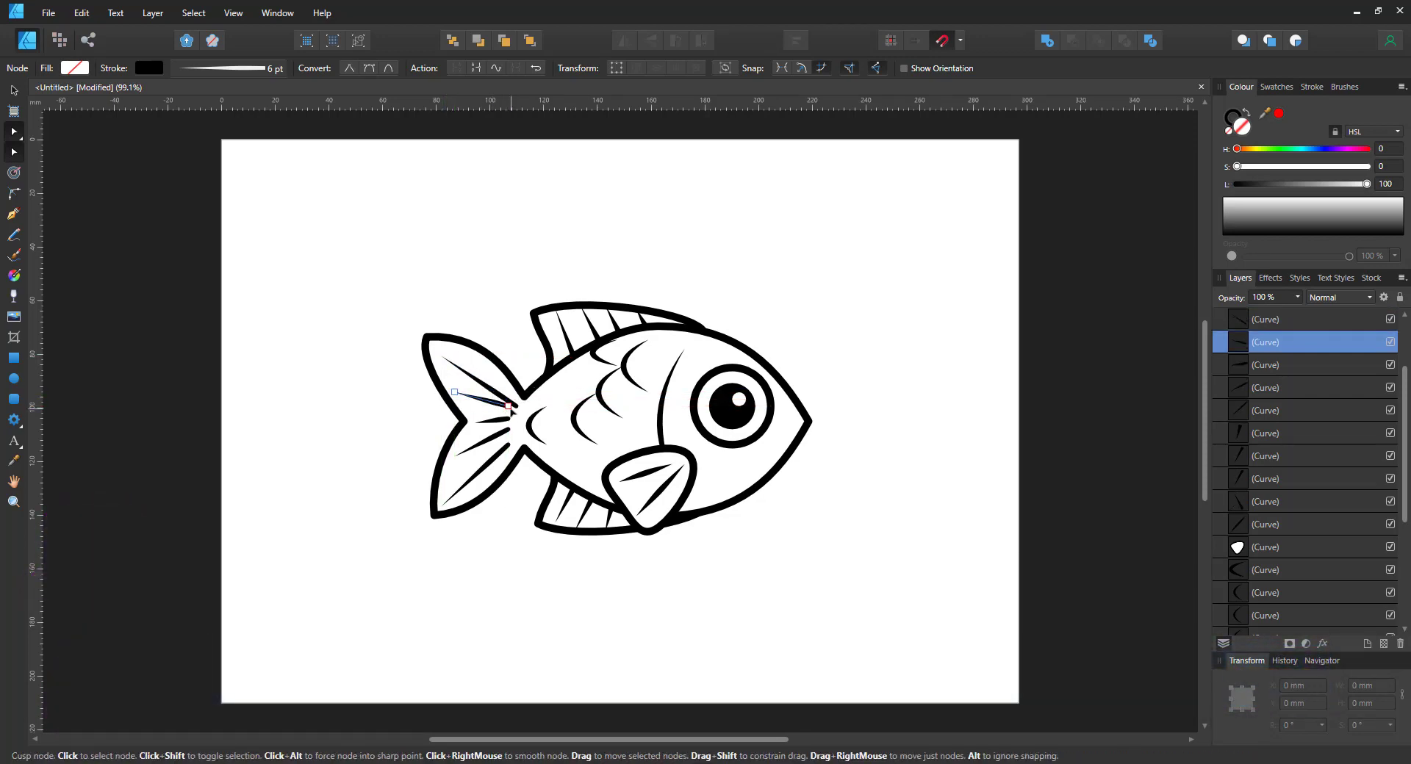
pyautogui.moveTo(510, 410); pyautogui.dragTo(519, 422)
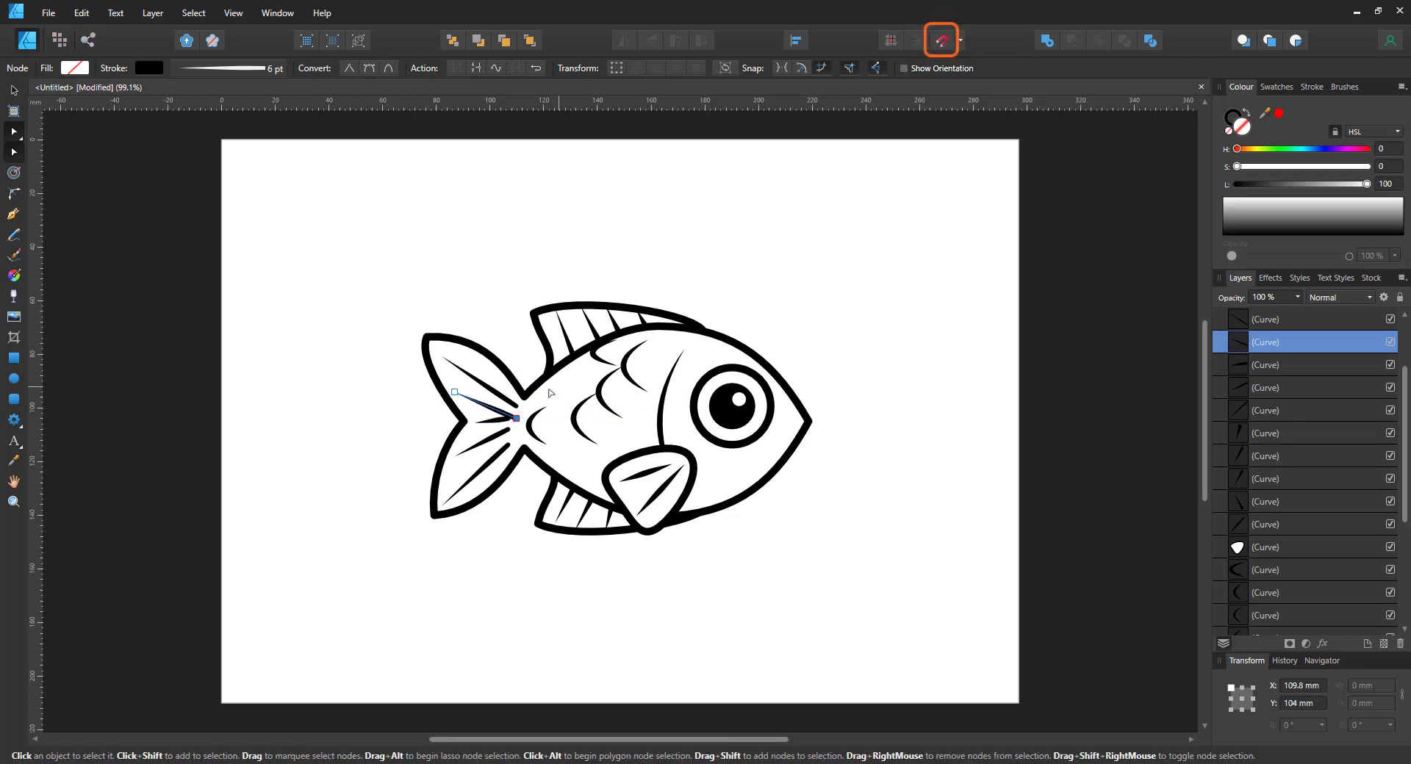
pyautogui.click(507, 424)
pyautogui.click(511, 436)
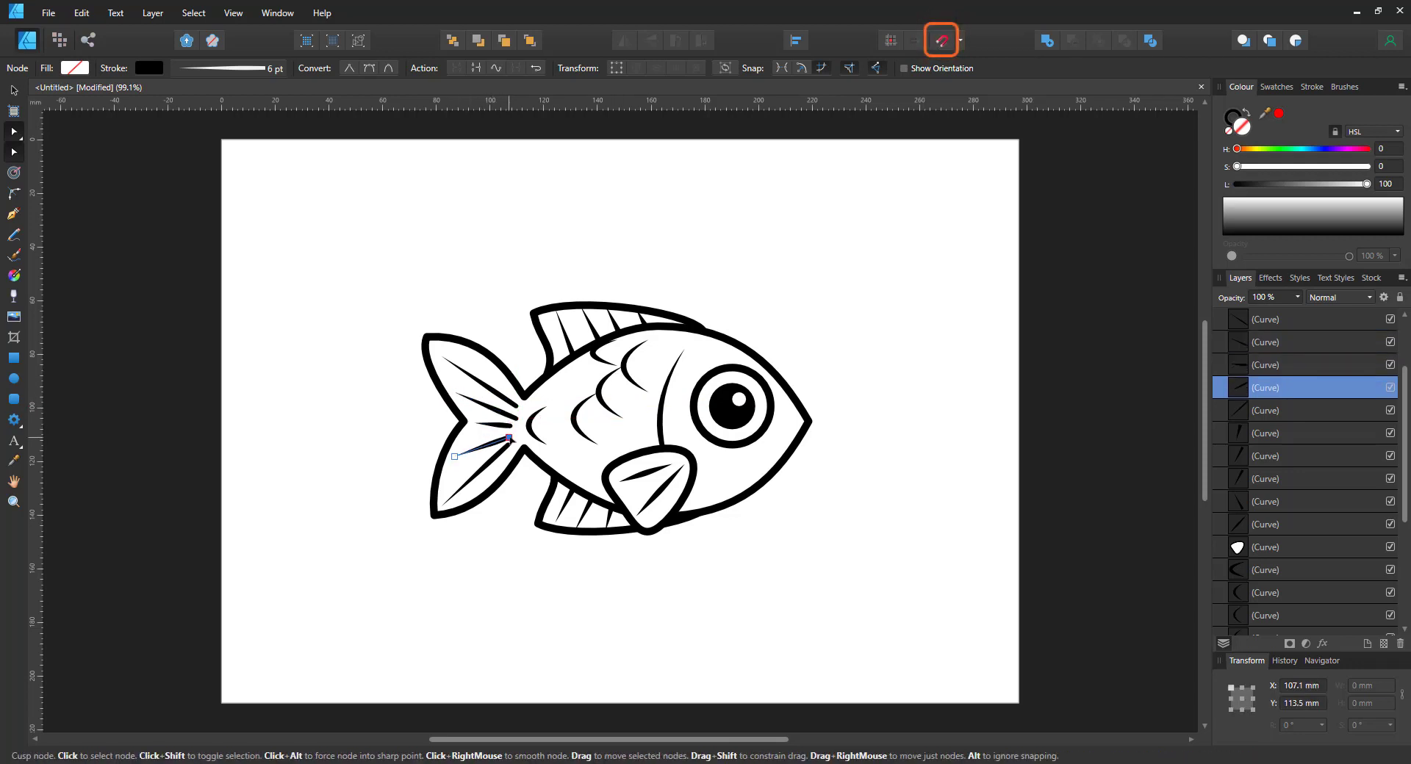
pyautogui.click(378, 532)
# - Duplicate the body, side fin, dorsal fin and belly fin shapes and merge the copies into one silhouette
pyautogui.click(621, 325)
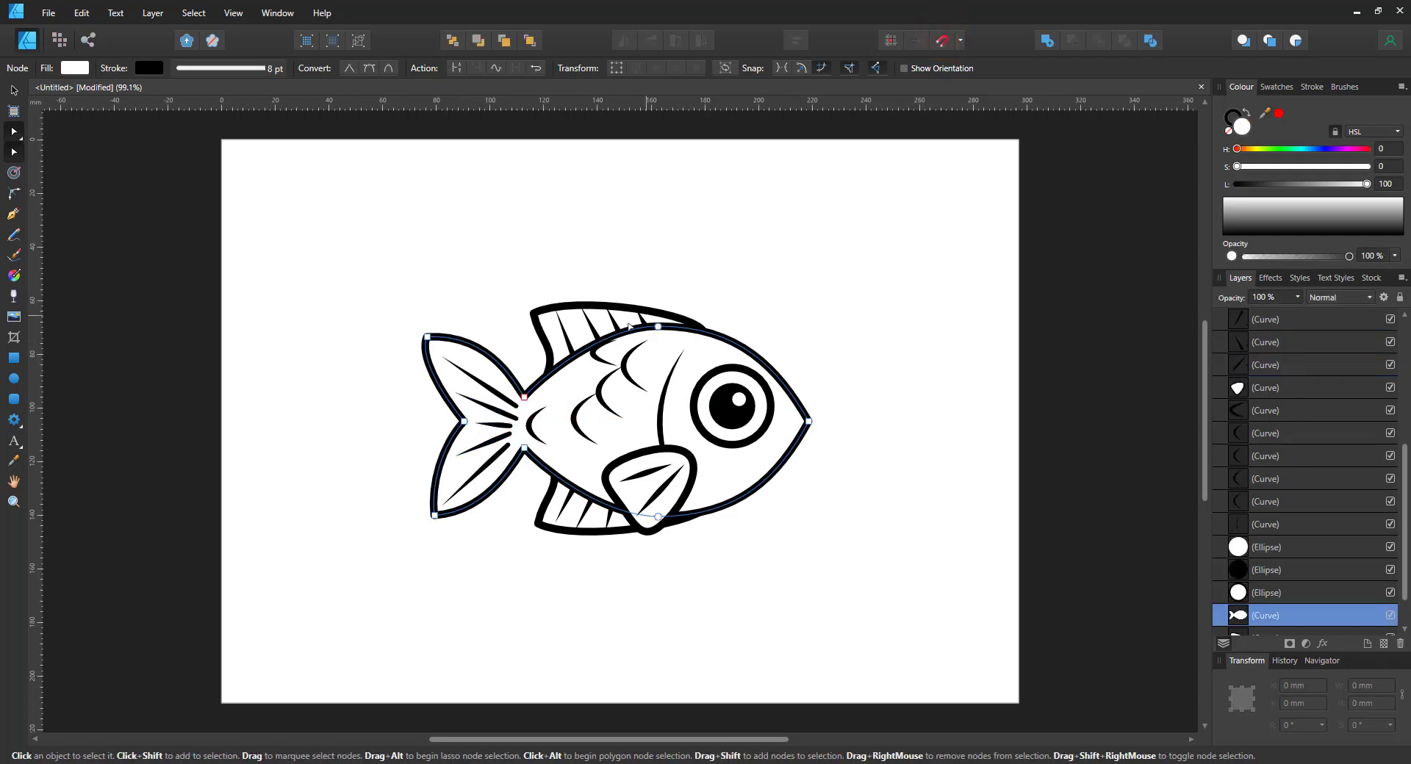
pyautogui.click(626, 324)
pyautogui.click(676, 517)
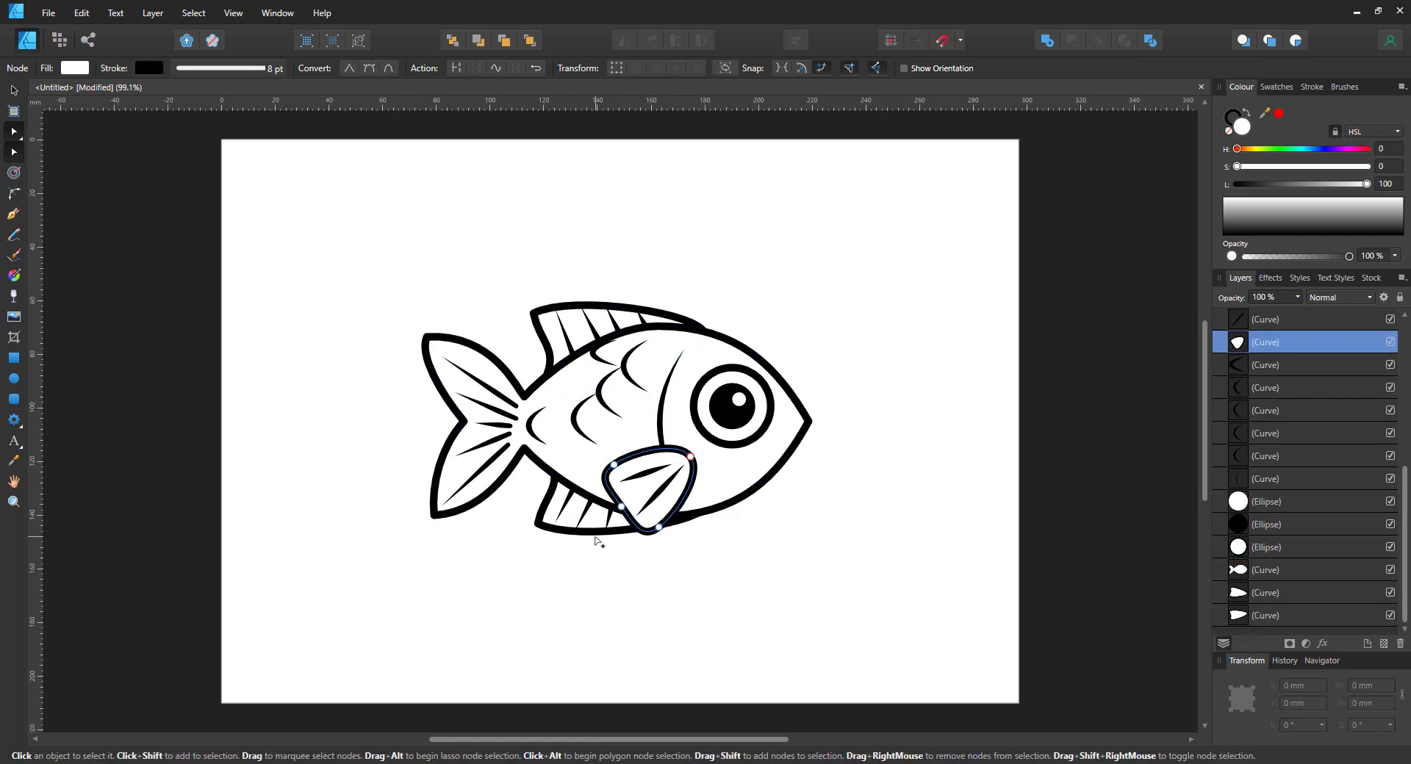
pyautogui.keyDown('shift'); pyautogui.click(592, 529); pyautogui.keyUp('shift')
pyautogui.keyDown('shift'); pyautogui.click(502, 366); pyautogui.keyUp('shift')
pyautogui.keyDown('shift'); pyautogui.click(560, 318); pyautogui.keyUp('shift')
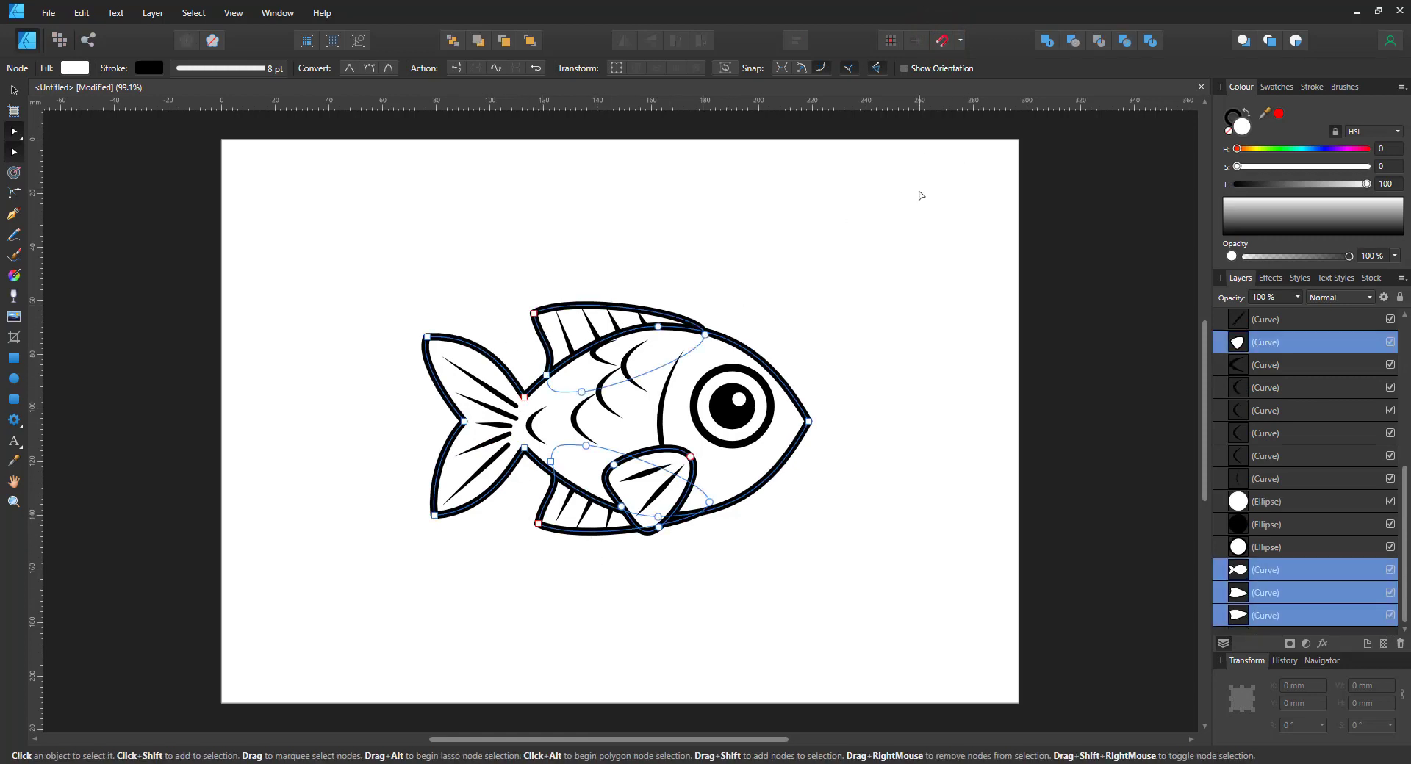
pyautogui.hotkey('ctrl', 'j')
pyautogui.click(1046, 40)
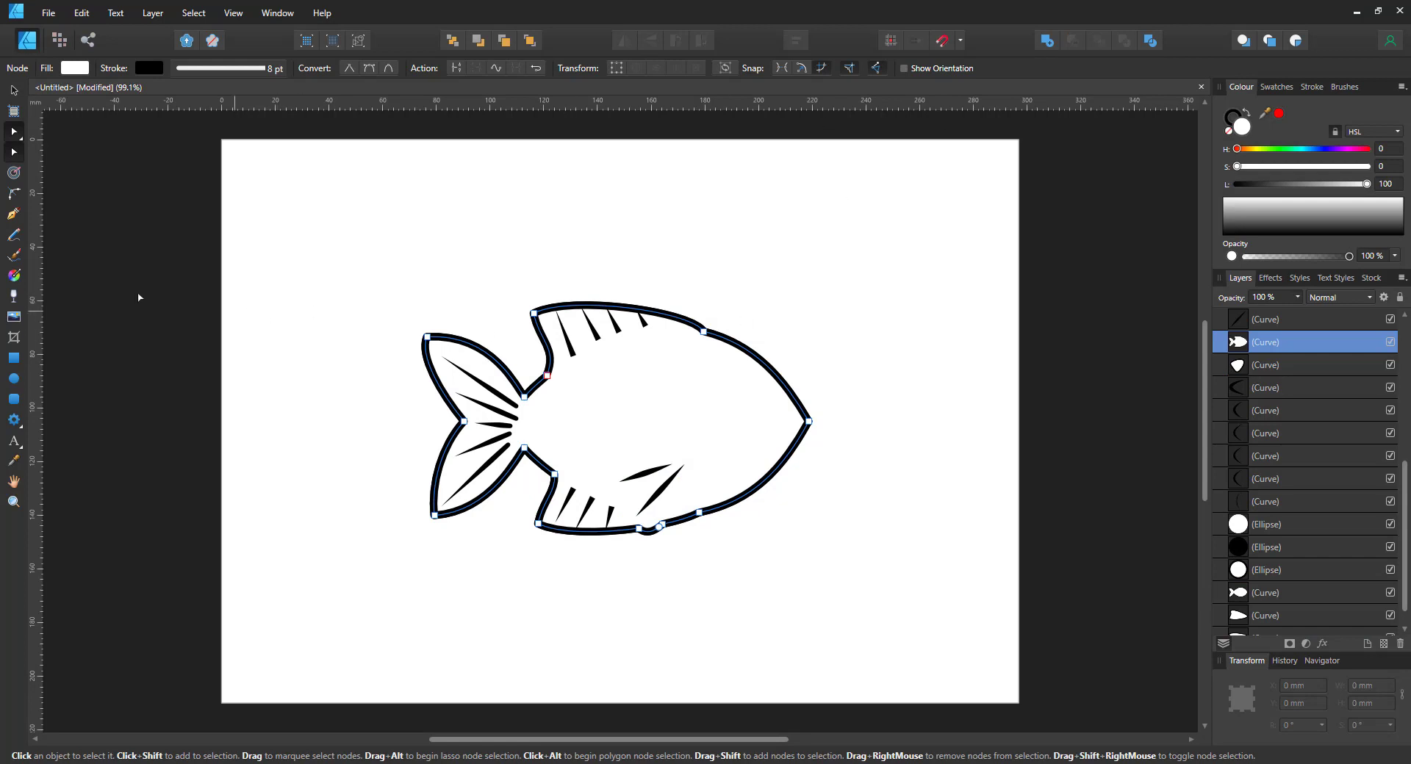
# - Expand the merged silhouette outward with the Contour tool and send it behind the fish as an offset outline
pyautogui.click(18, 175)
pyautogui.moveTo(626, 366); pyautogui.dragTo(638, 298)
pyautogui.hotkey('ctrl', 'shift', '[')
# - Set the offset outline's stroke width to 4 pt and change it to a dashed line style
pyautogui.click(13, 214)
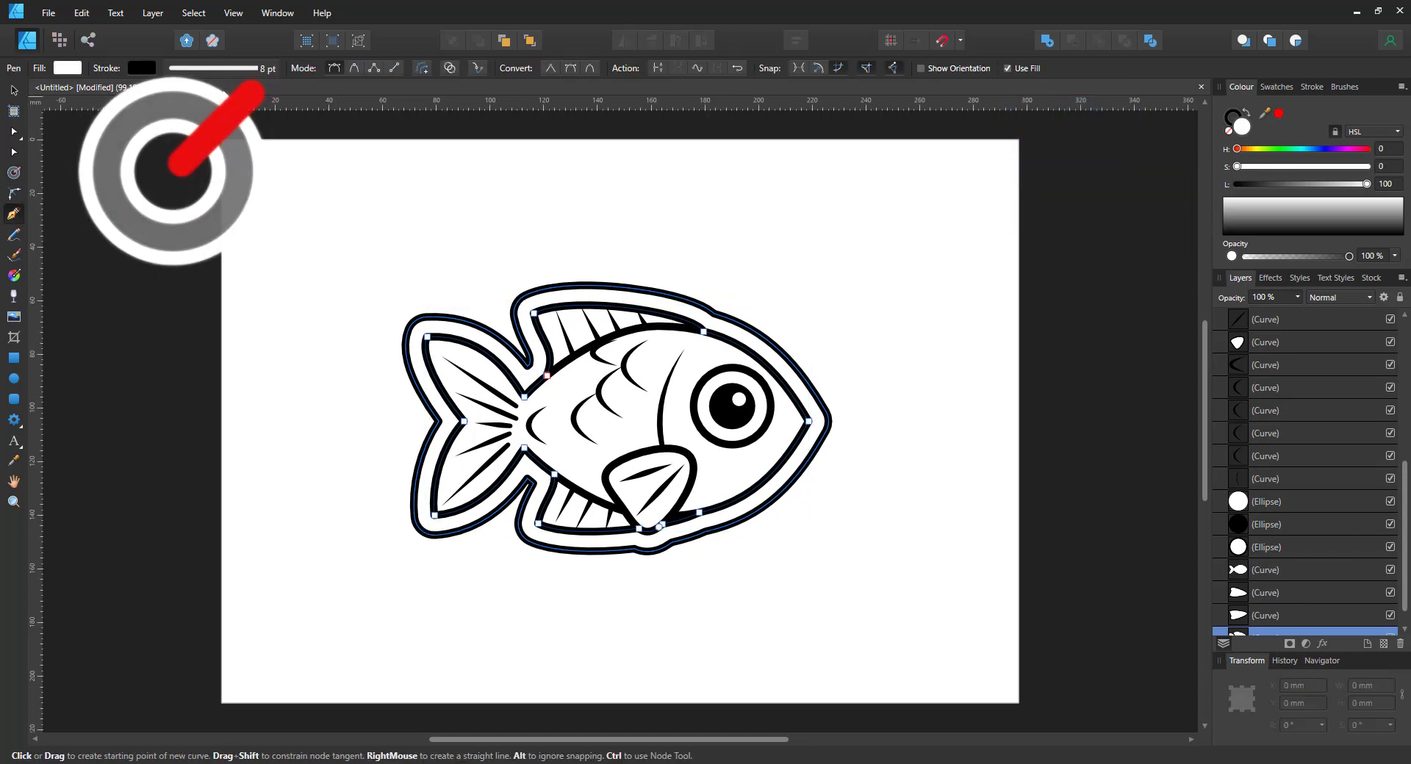
pyautogui.click(235, 68)
pyautogui.click(291, 122)
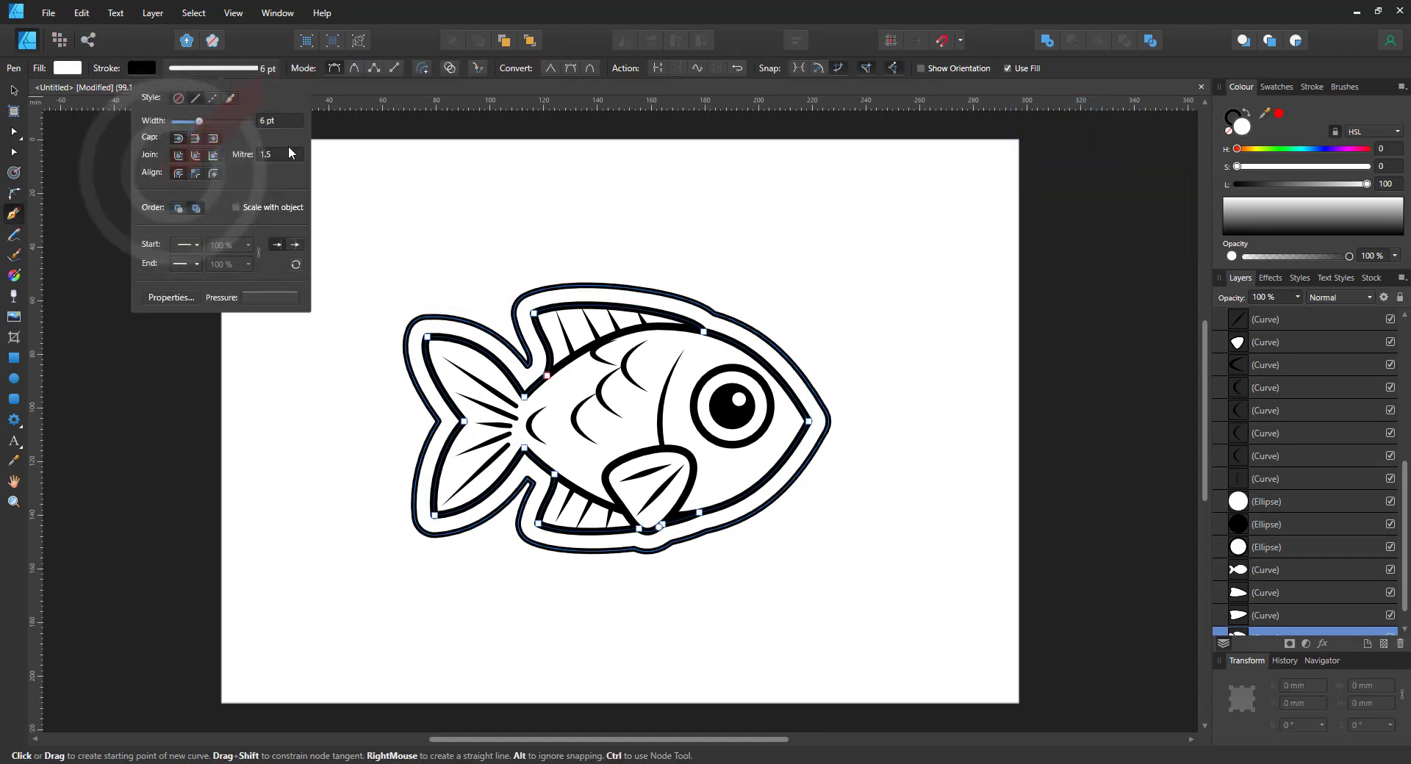
pyautogui.press('Return')
pyautogui.write('4')
pyautogui.press('Return')
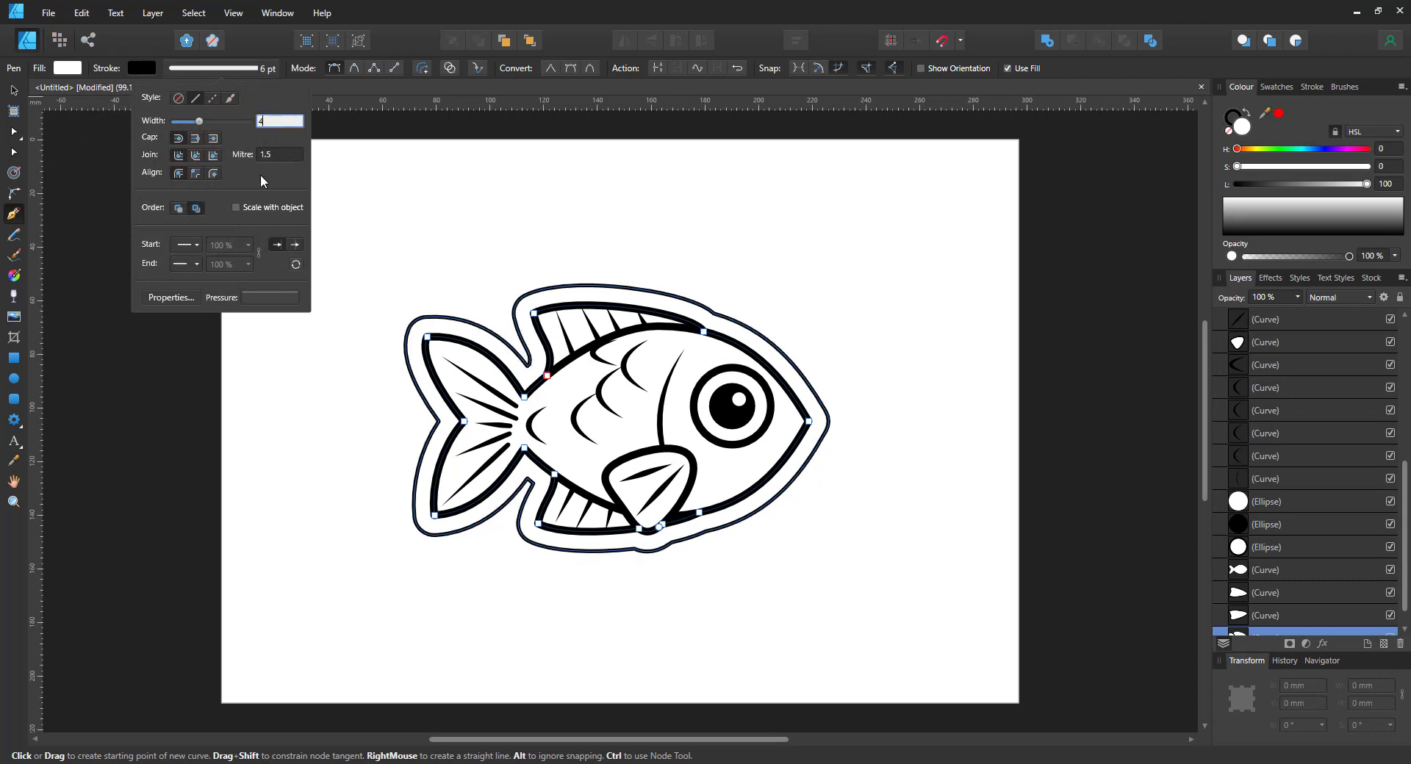
pyautogui.click(229, 100)
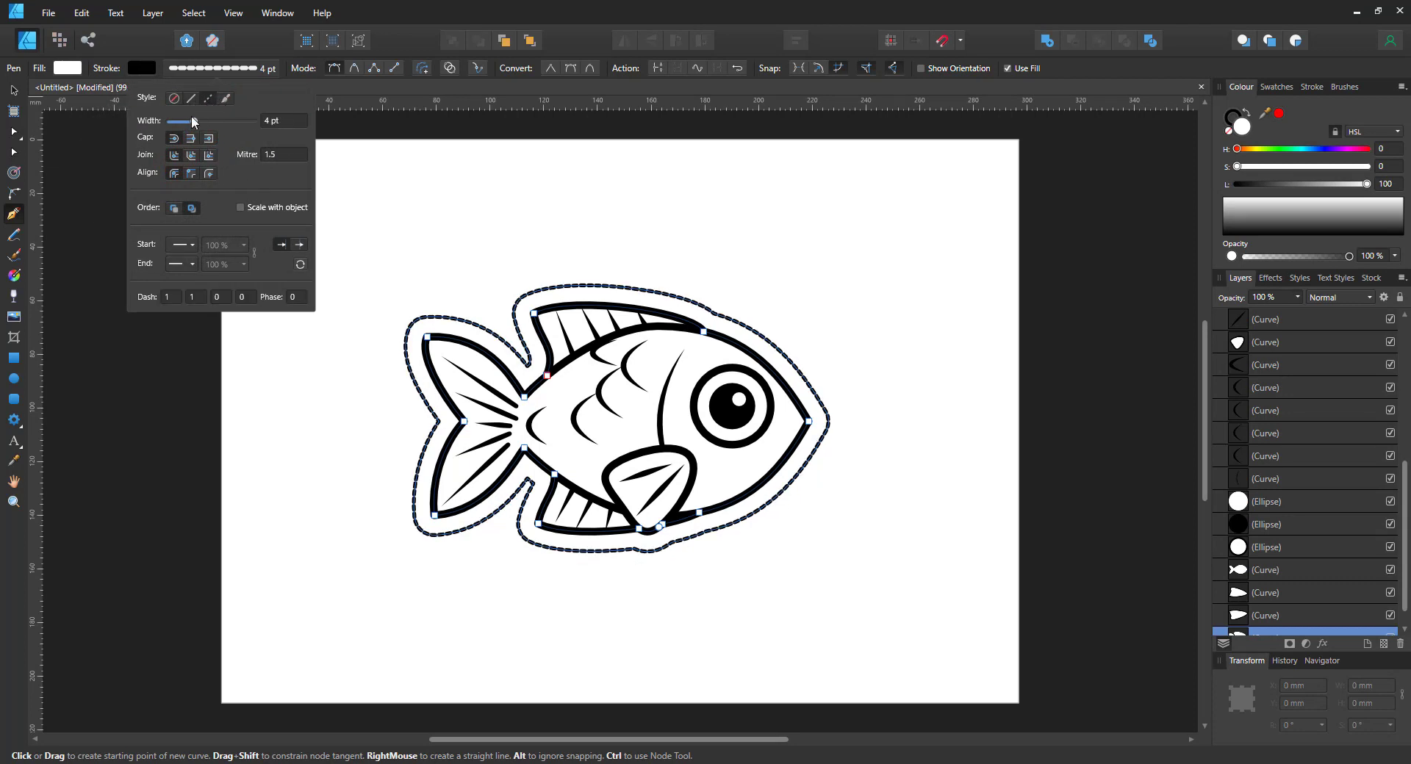
# - Set the offset outline's dash length to 2 and its gap to 4, and deselect it
pyautogui.click(169, 298)
pyautogui.write('2')
pyautogui.click(192, 298)
pyautogui.click(196, 299)
pyautogui.press('Tab')
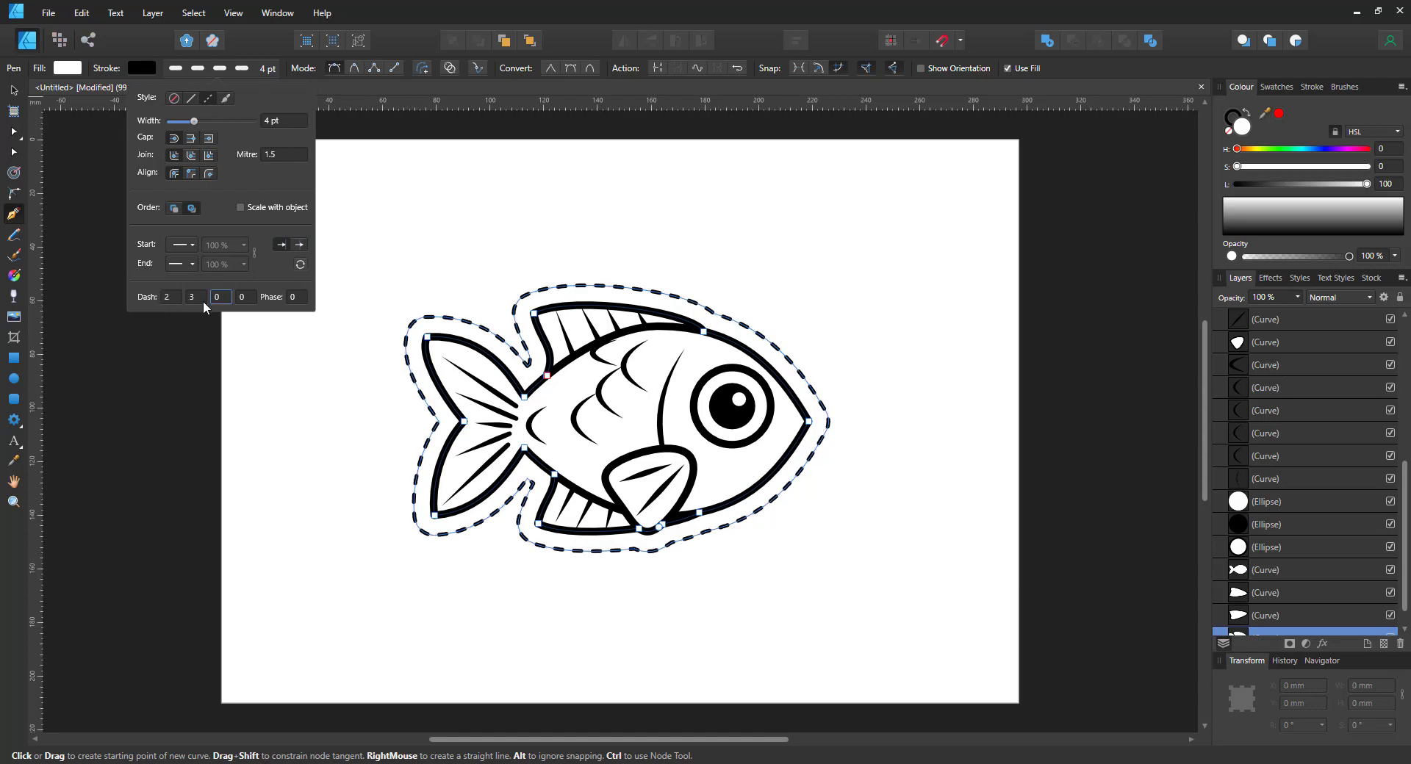
pyautogui.click(195, 297)
pyautogui.write('4')
pyautogui.press('Tab')
pyautogui.click(482, 224)
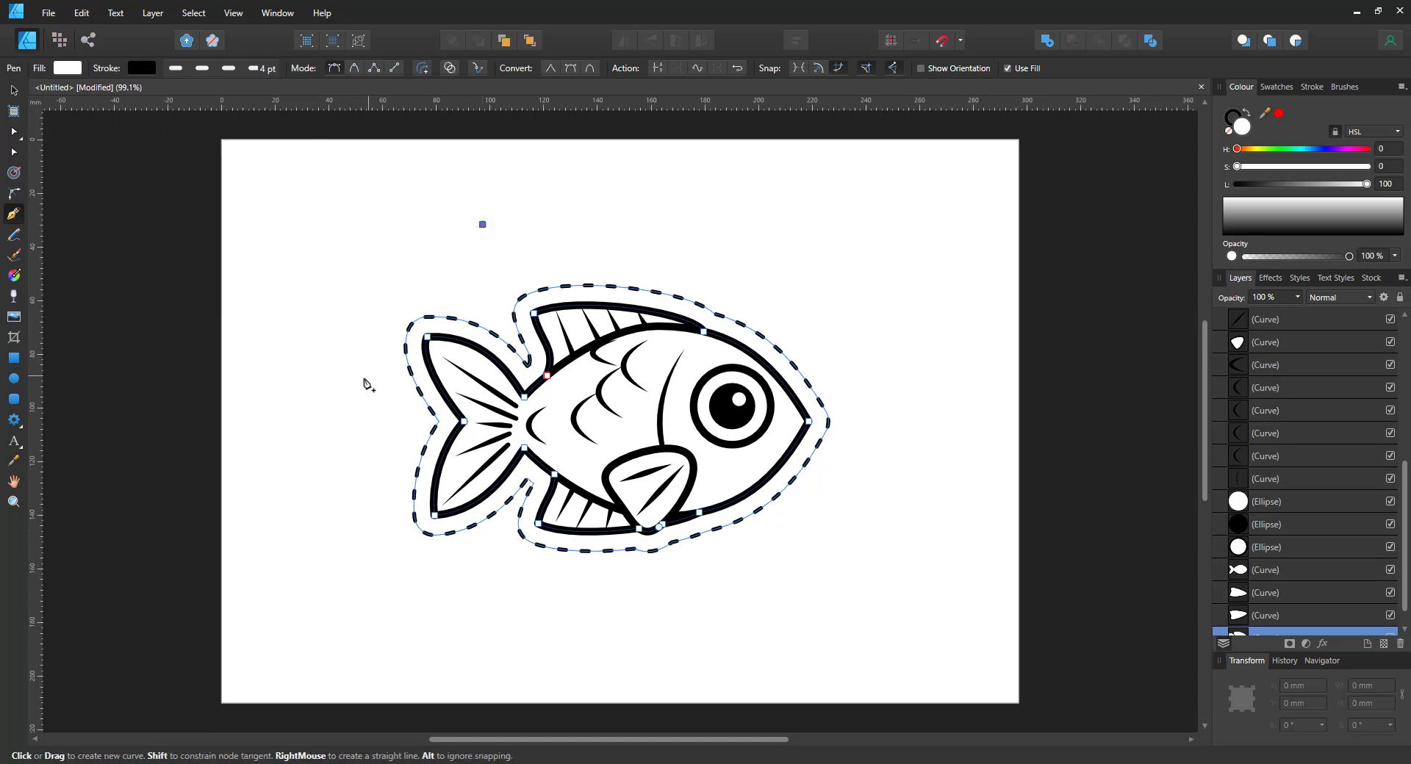
pyautogui.click(15, 92)
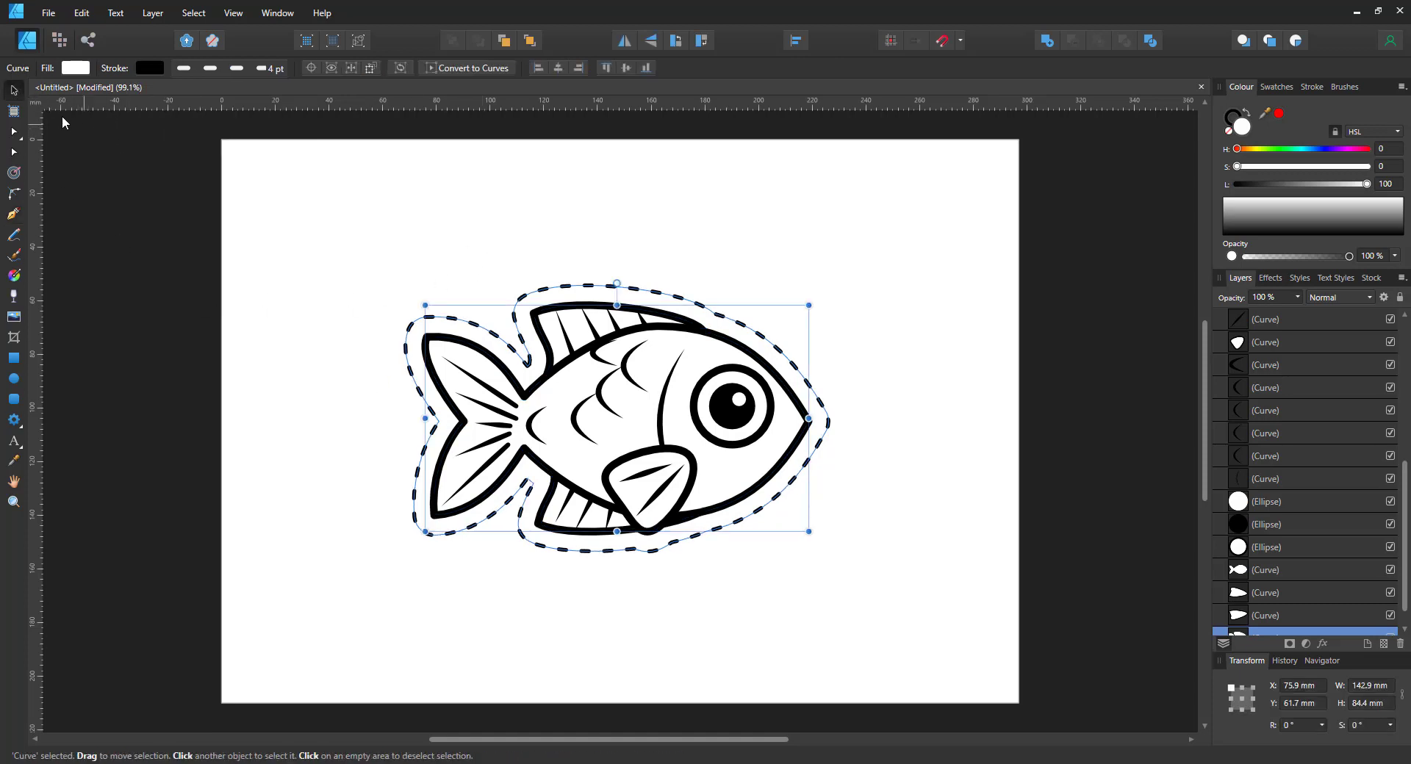
pyautogui.click(218, 340)
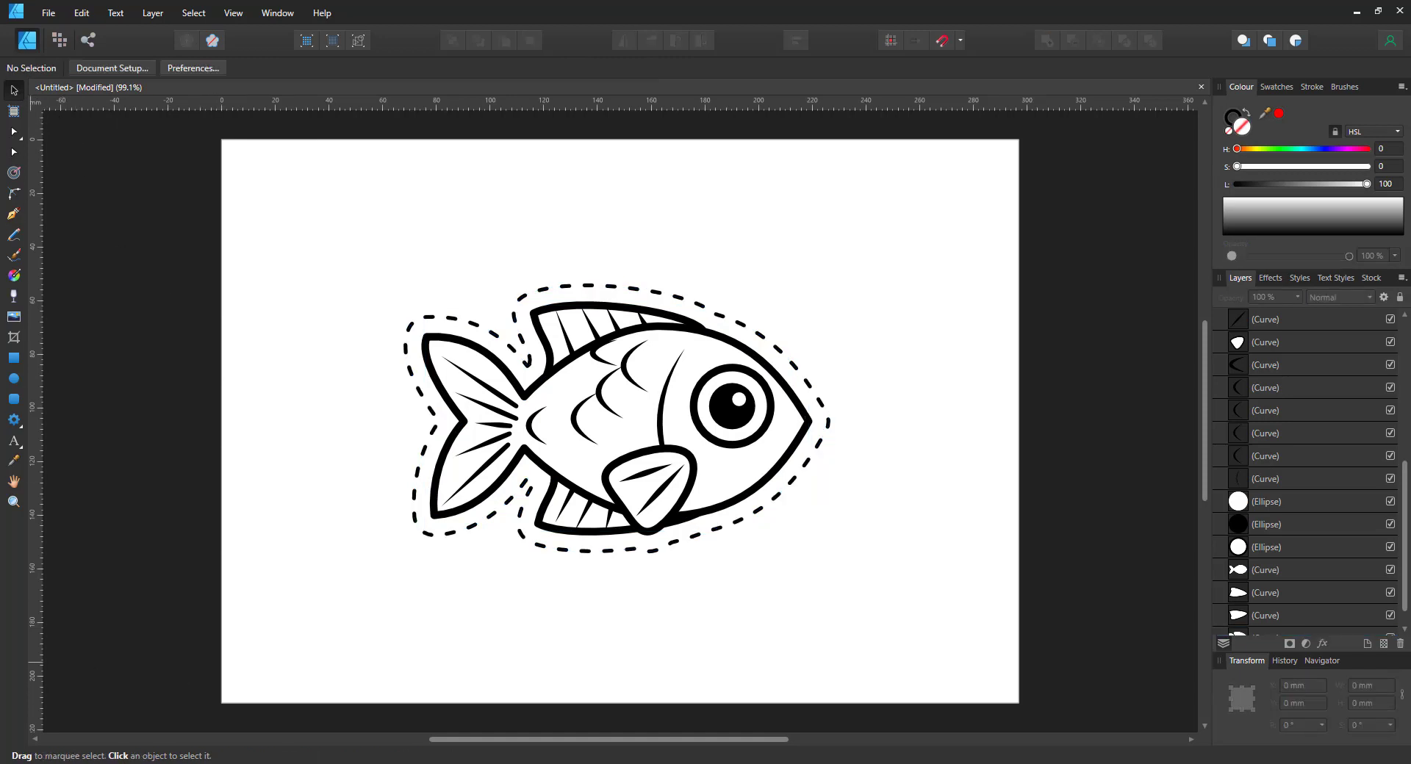